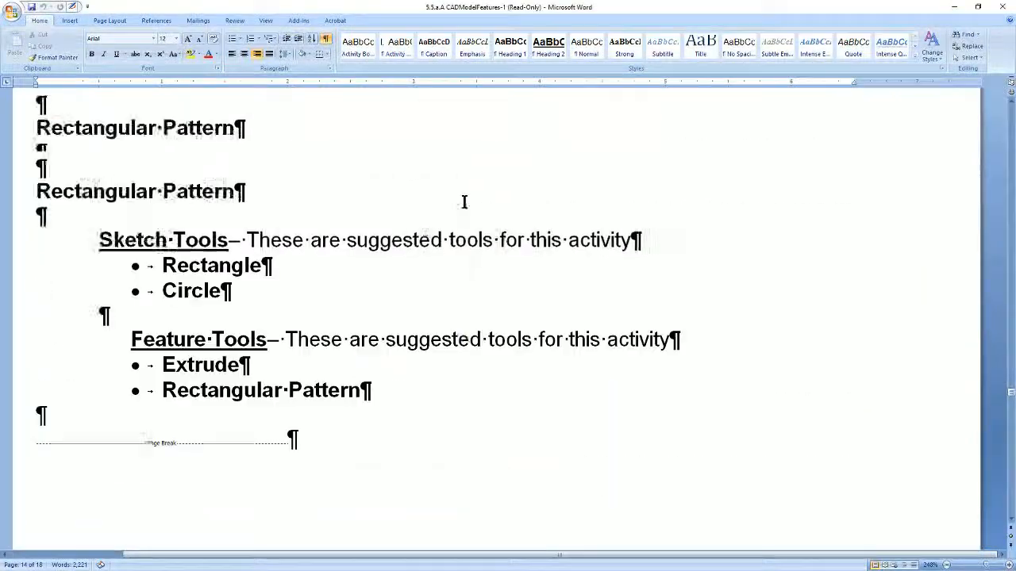
Review the activity document's first instruction, including the ring's sketch dimensions, extrusion depth and green colour.
scroll(464, 202, "up", 15)
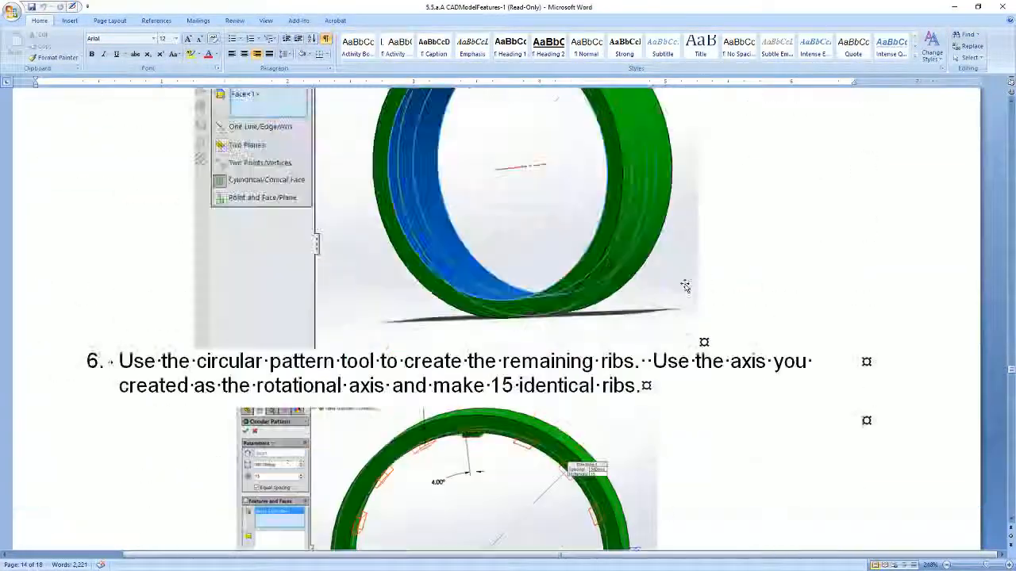
scroll(684, 285, "up", 20)
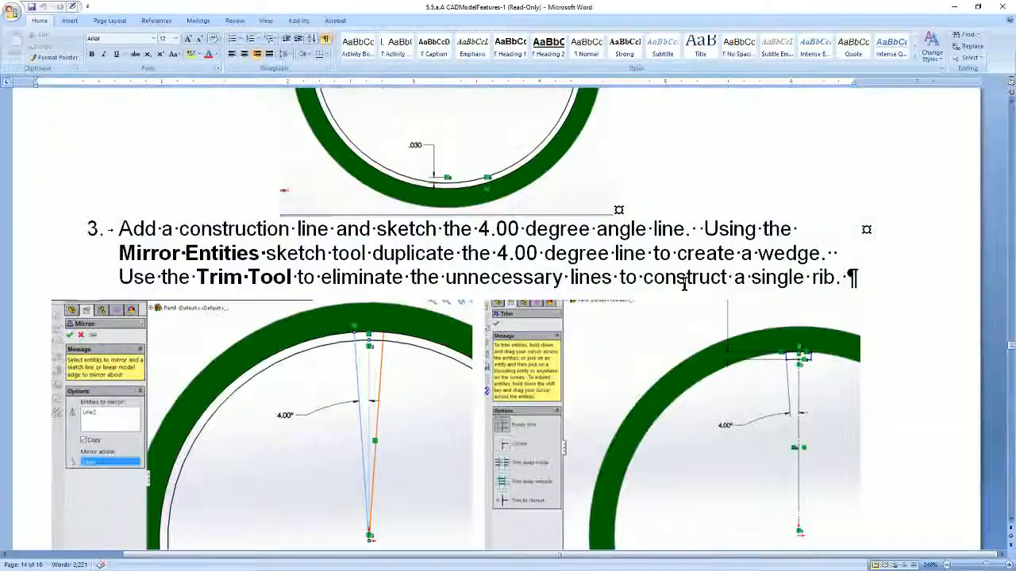
scroll(684, 286, "up", 6)
scroll(685, 286, "down", 3)
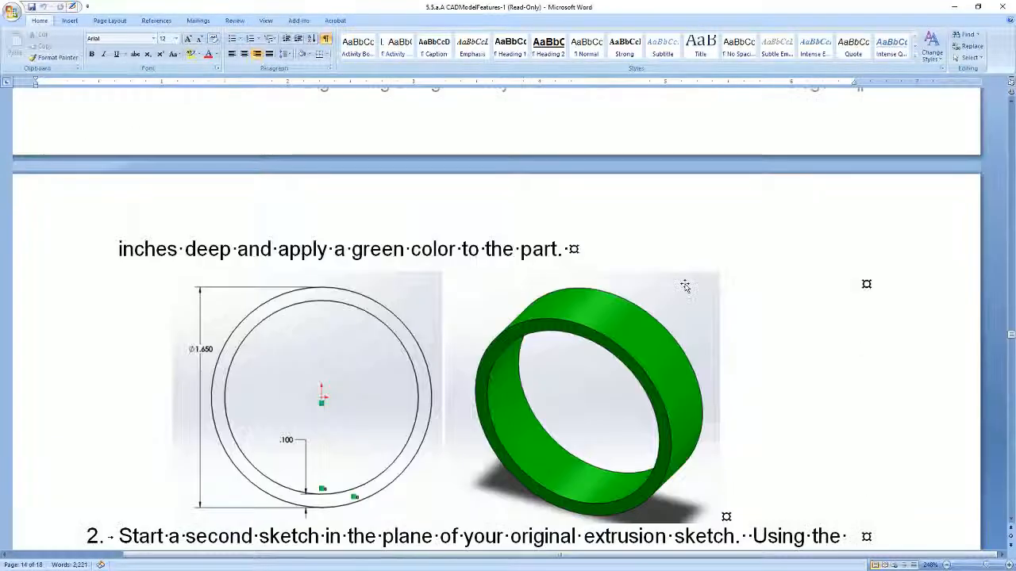
scroll(685, 286, "down", 1)
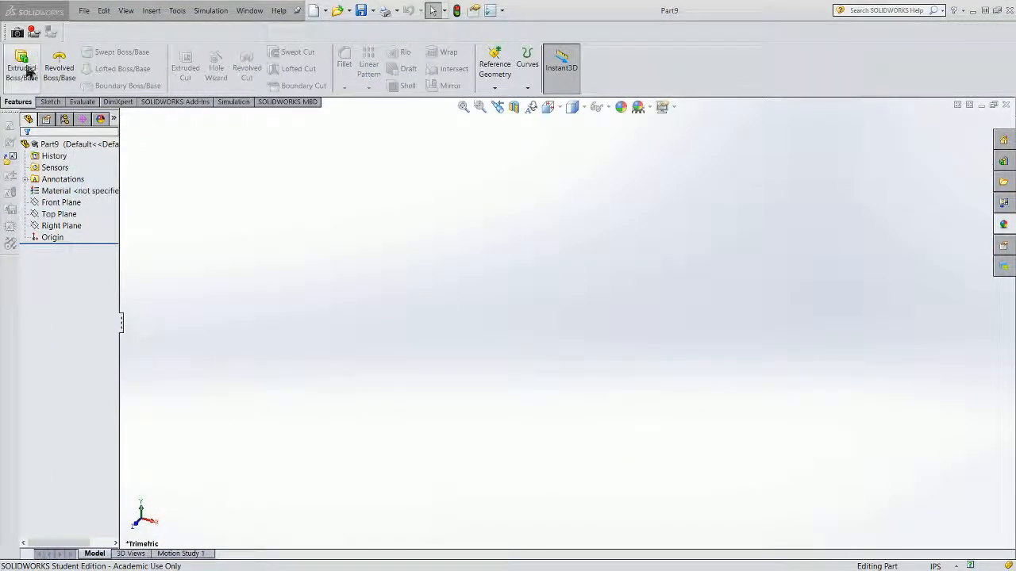
Start an extruded boss sketch on the Front Plane and draw a circle about 4.22 in in diameter centred on the origin.
left_click(23, 63)
left_click(484, 208)
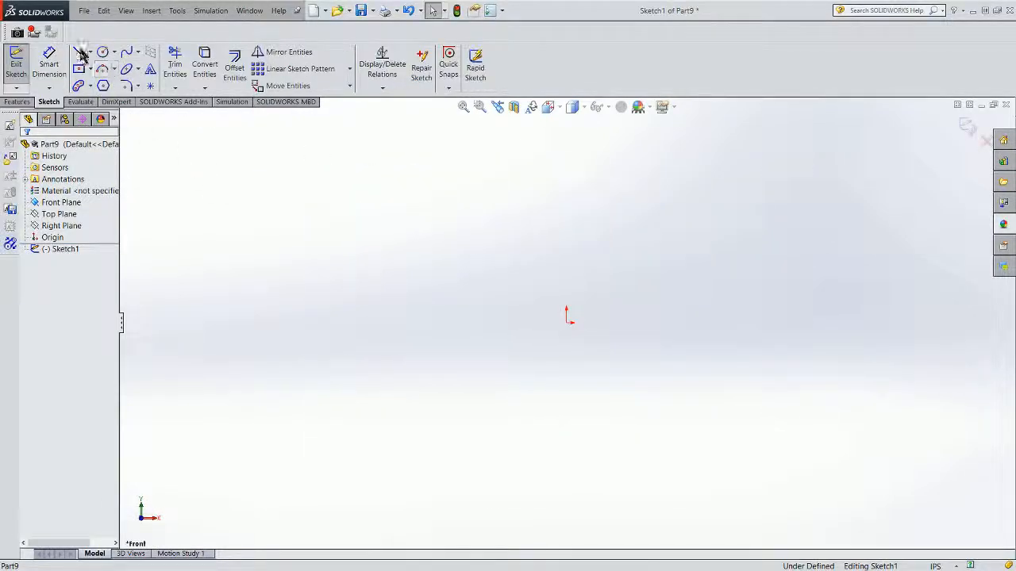
left_click(102, 52)
left_click(566, 323)
left_click(416, 319)
Dimension the circle's diameter and set it to 1.65 in.
left_click(50, 63)
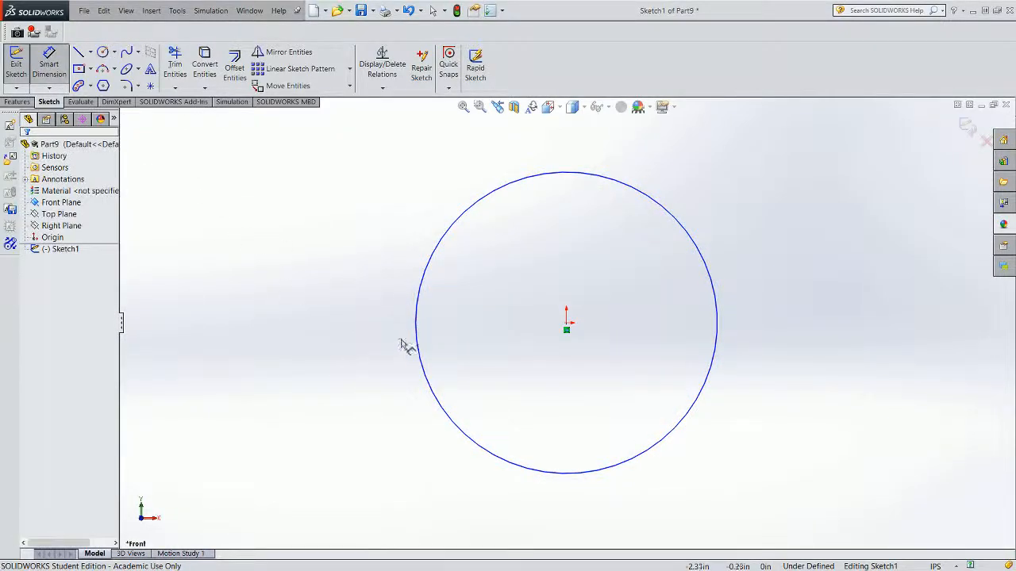
left_click(417, 339)
left_click(321, 337)
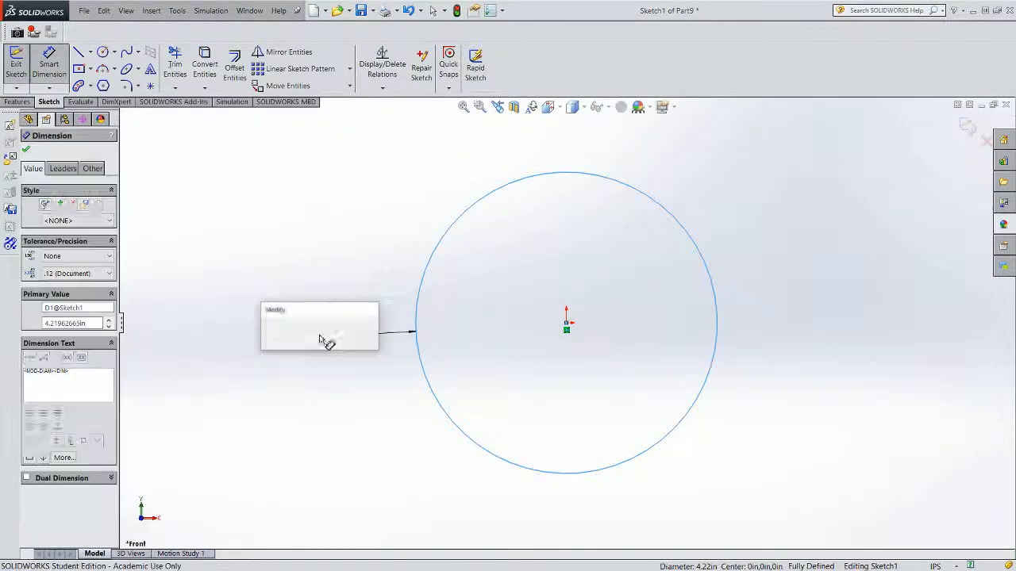
type("1.65")
key("Return")
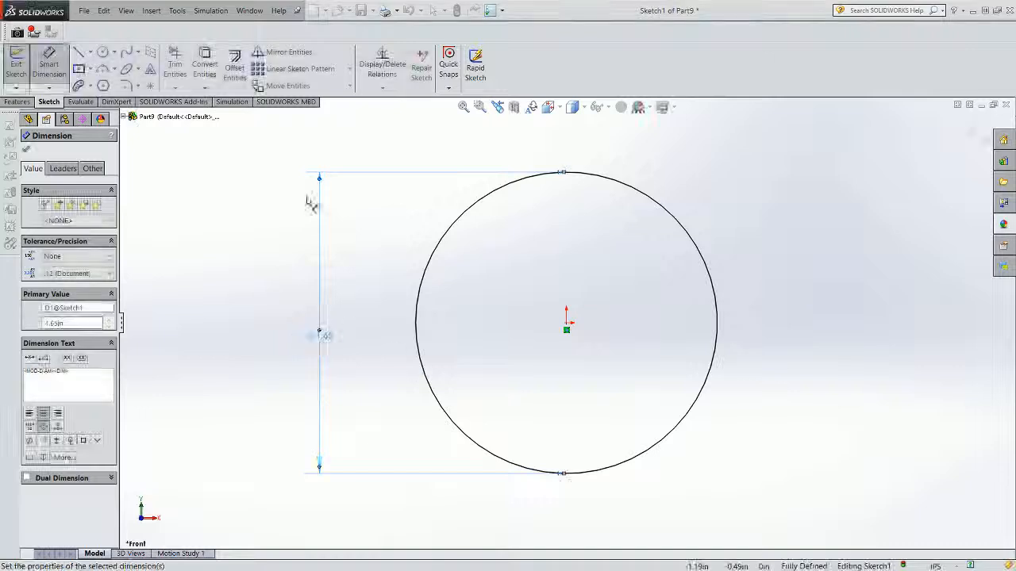
key("Escape")
Offset the circle 0.10 in inward to form the ring's inner edge.
left_click(234, 70)
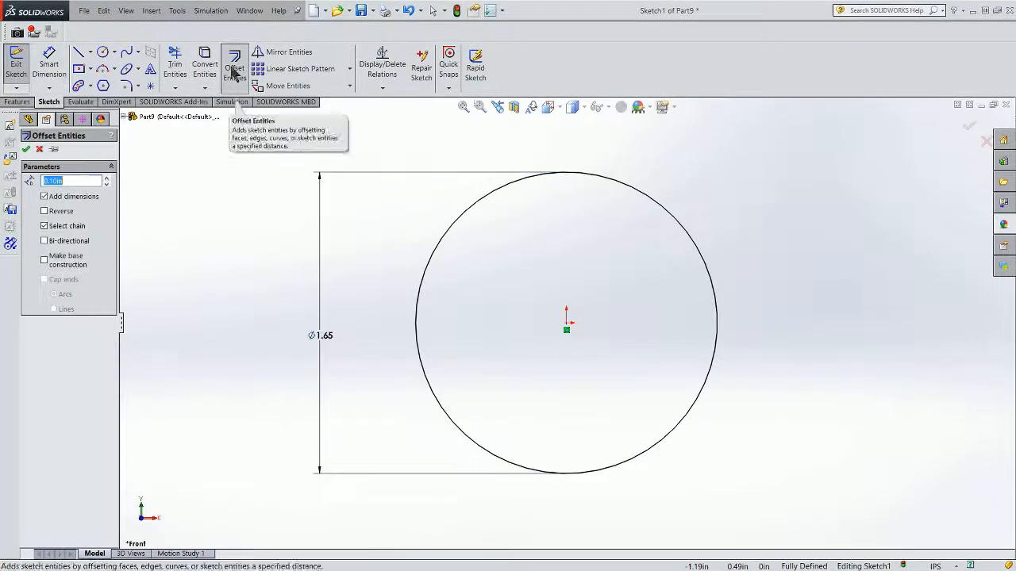
left_click(431, 261)
left_click(44, 211)
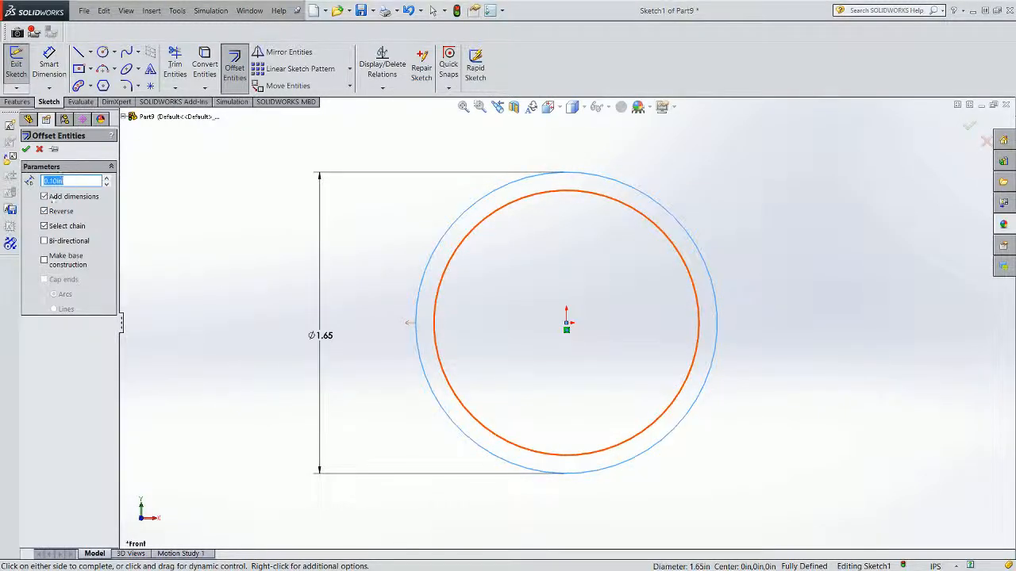
left_click(26, 150)
Finish the sketch and extrude the ring profile 0.50 in with the Mid Plane end condition.
left_click(17, 64)
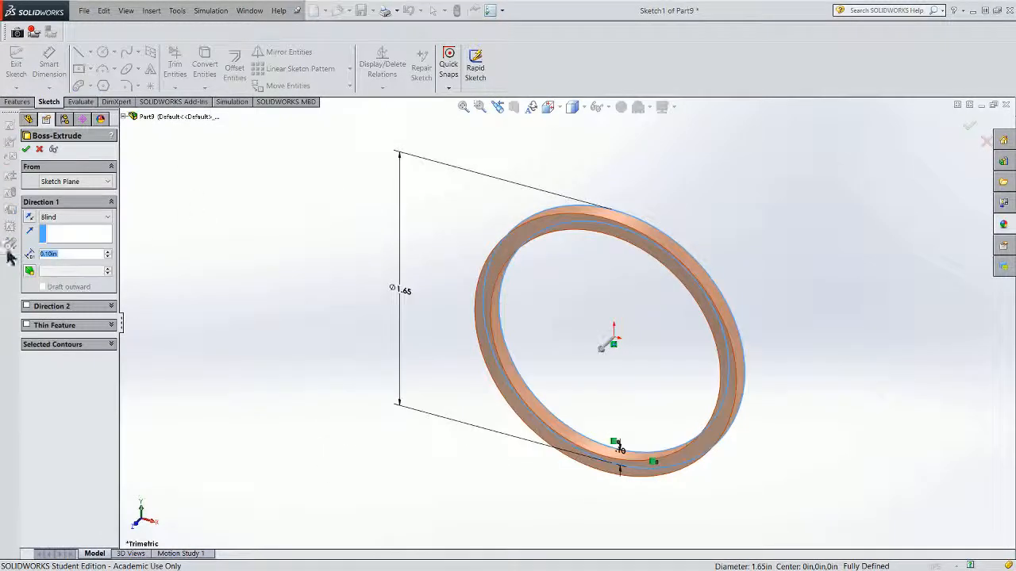
type(".5")
key("Return")
left_click(63, 218)
left_click(54, 273)
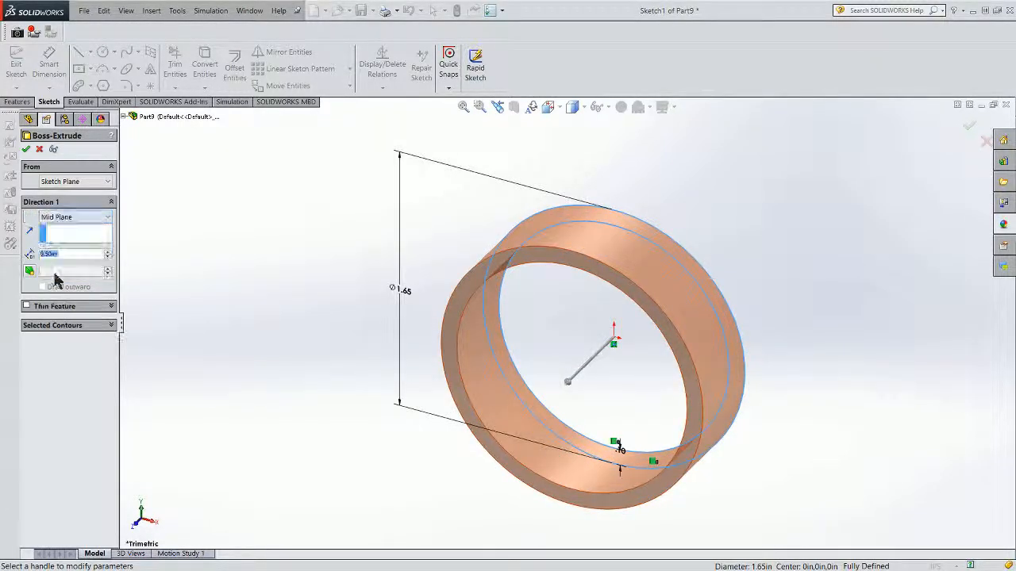
key("ctrl")
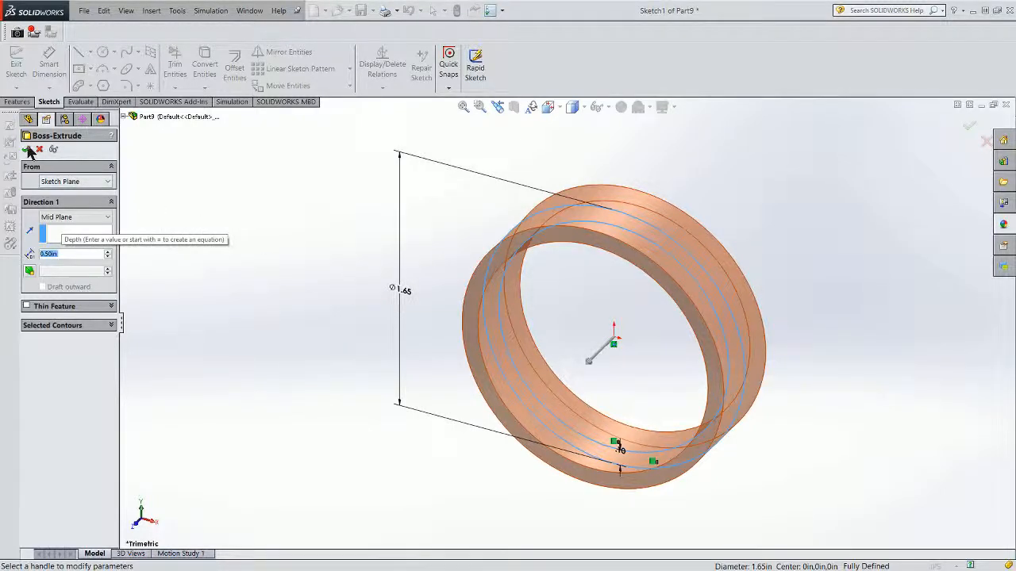
left_click(27, 149)
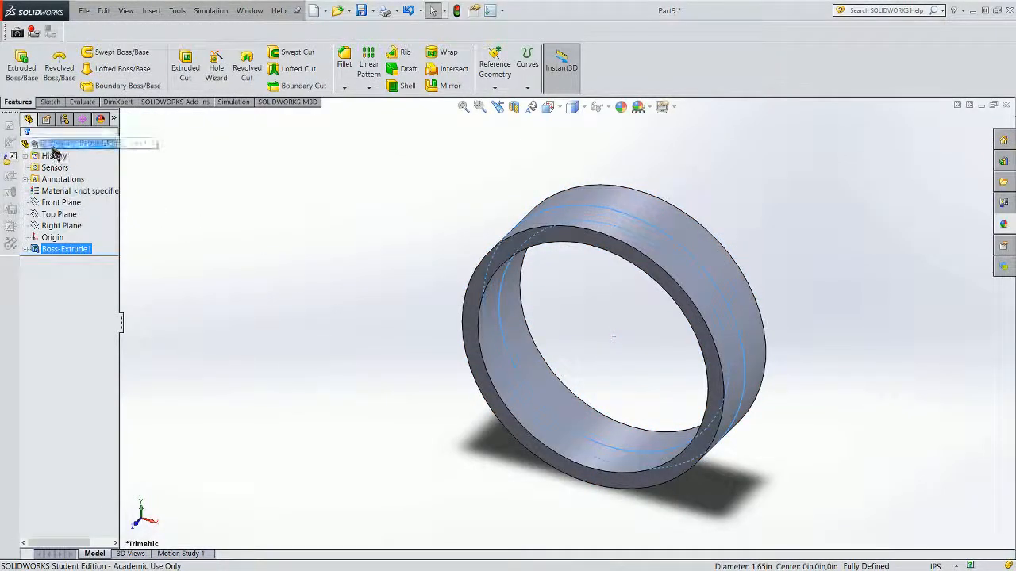
Assign the Rubber material to the part.
right_click(52, 146)
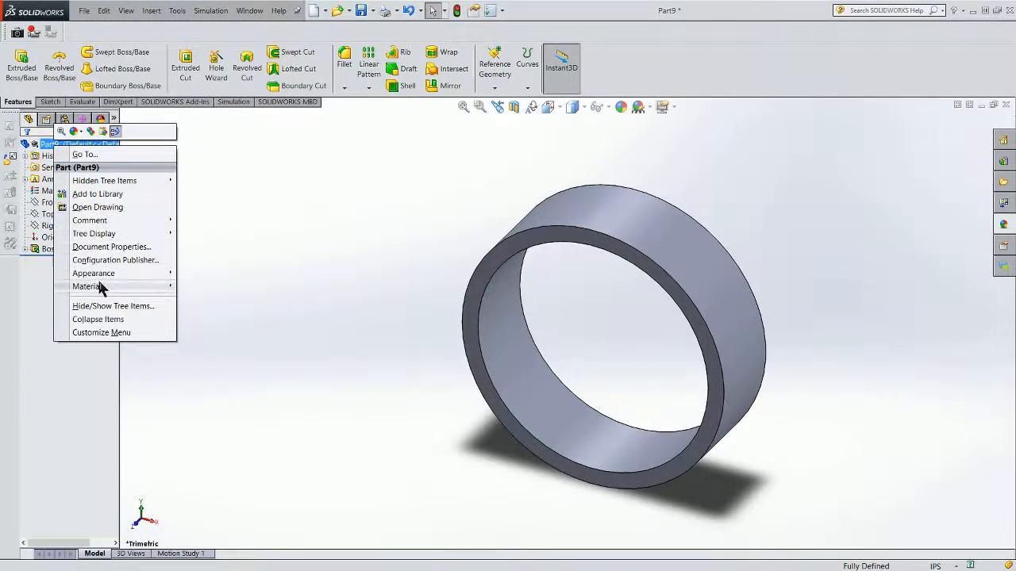
mouse_move(99, 287)
left_click(208, 432)
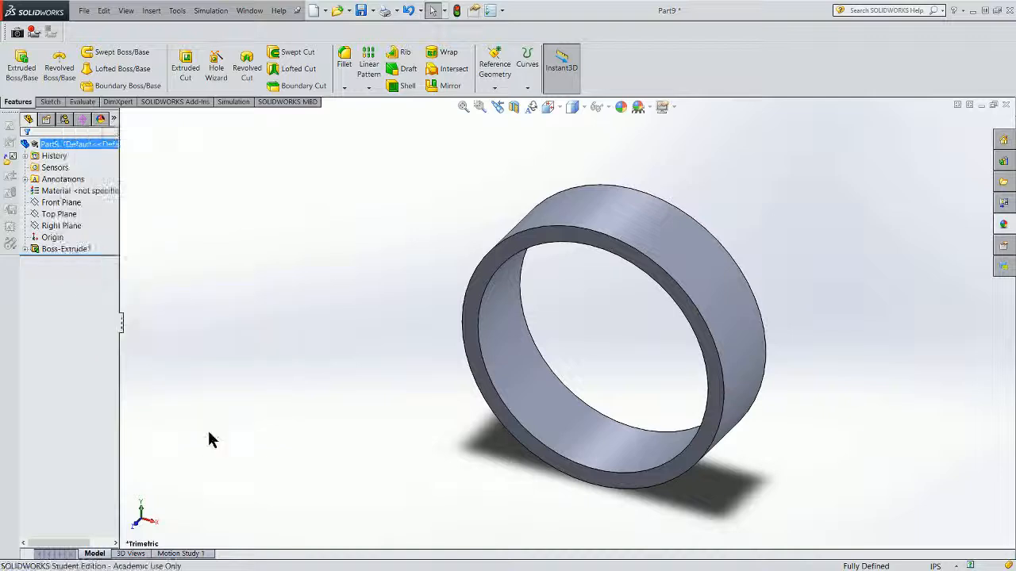
Edit the whole part's appearance and give it a green colour from the standard swatches.
right_click(54, 146)
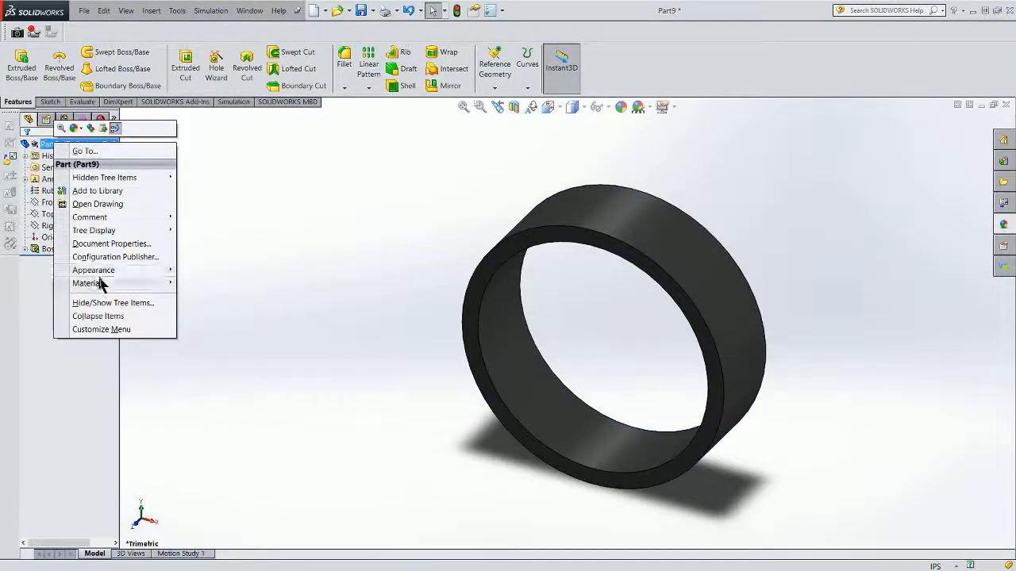
mouse_move(105, 273)
left_click(210, 272)
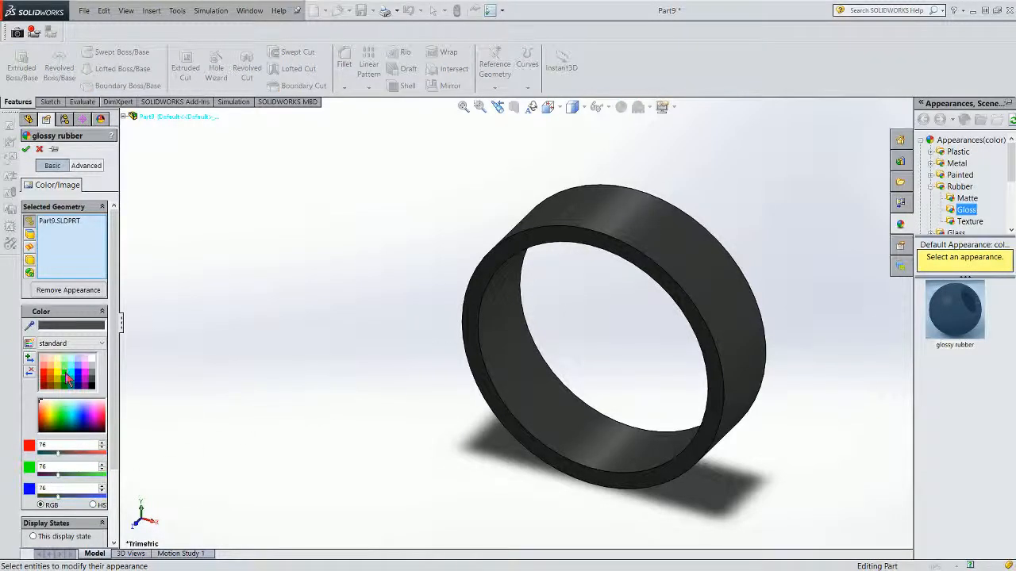
left_click(68, 381)
left_click(27, 150)
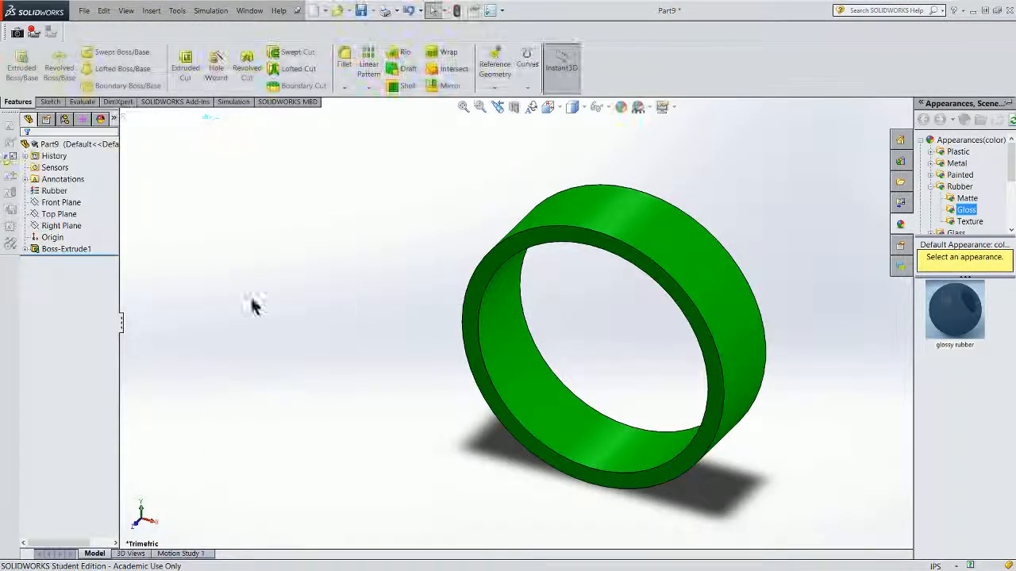
scroll(367, 267, "up", 1)
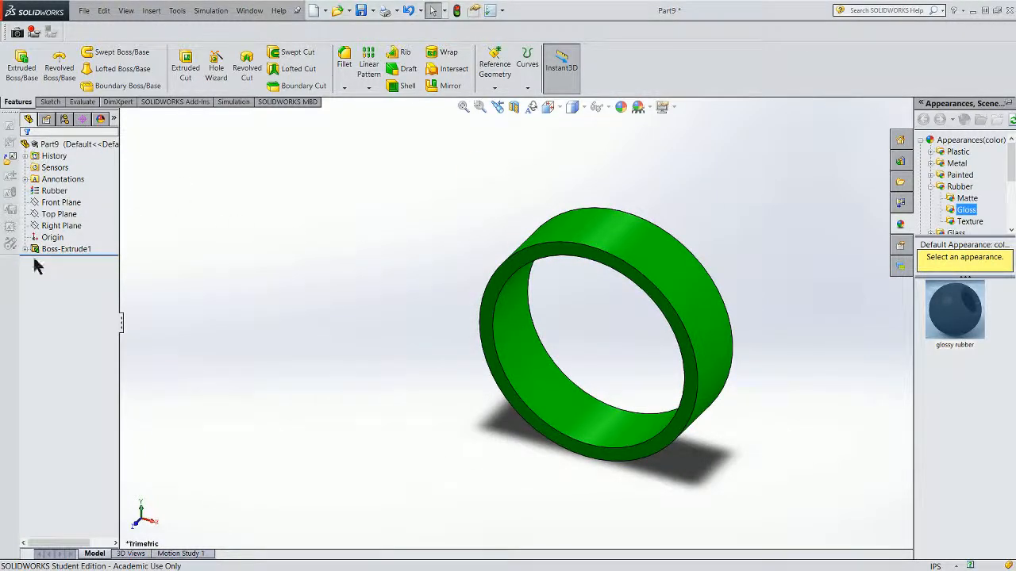
left_click(70, 227)
left_click(288, 218)
Switch to the Word document and review instructions 2 and 3 on the offset circle and the mirrored rib wedge.
left_click_drag(0, 63, 576, 83)
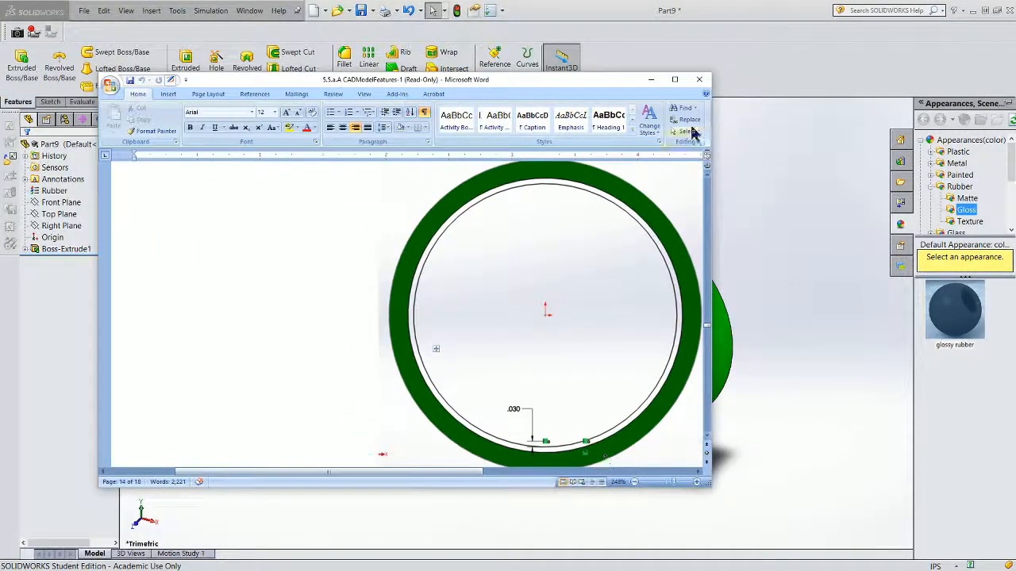
left_click(675, 80)
scroll(651, 305, "up", 3)
scroll(643, 300, "down", 3)
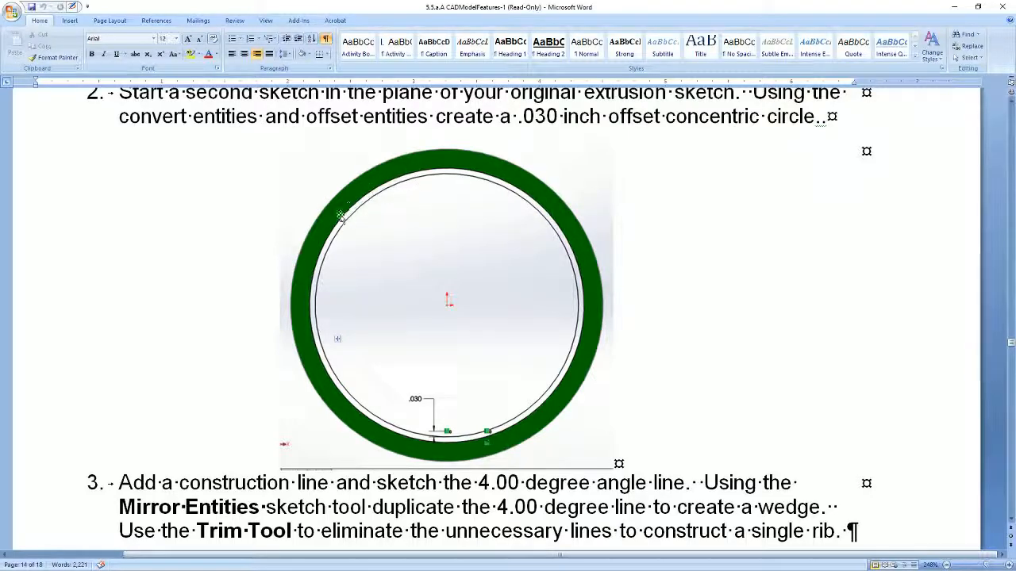
scroll(413, 413, "down", 5)
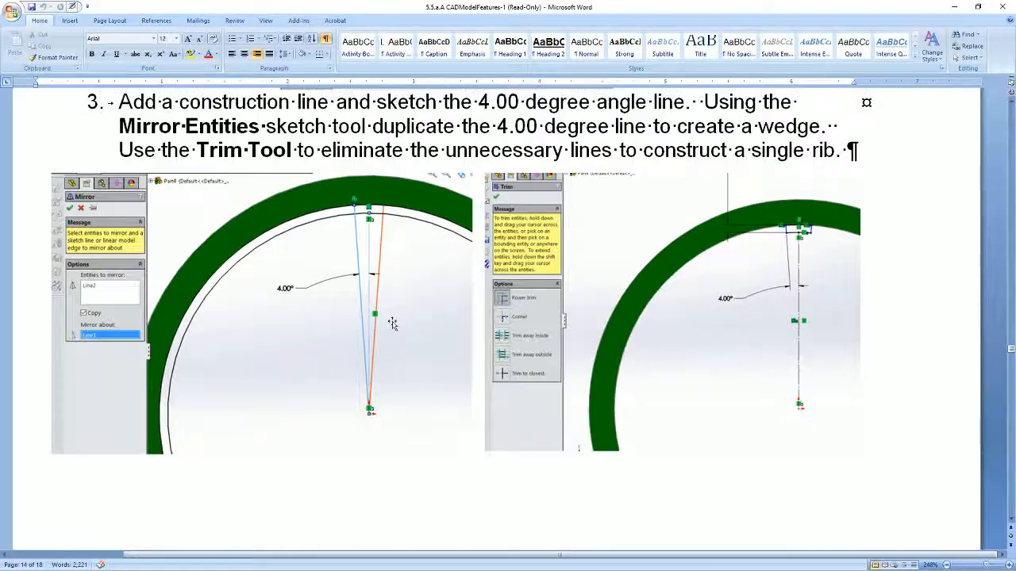
left_click_drag(644, 7, 2, 48)
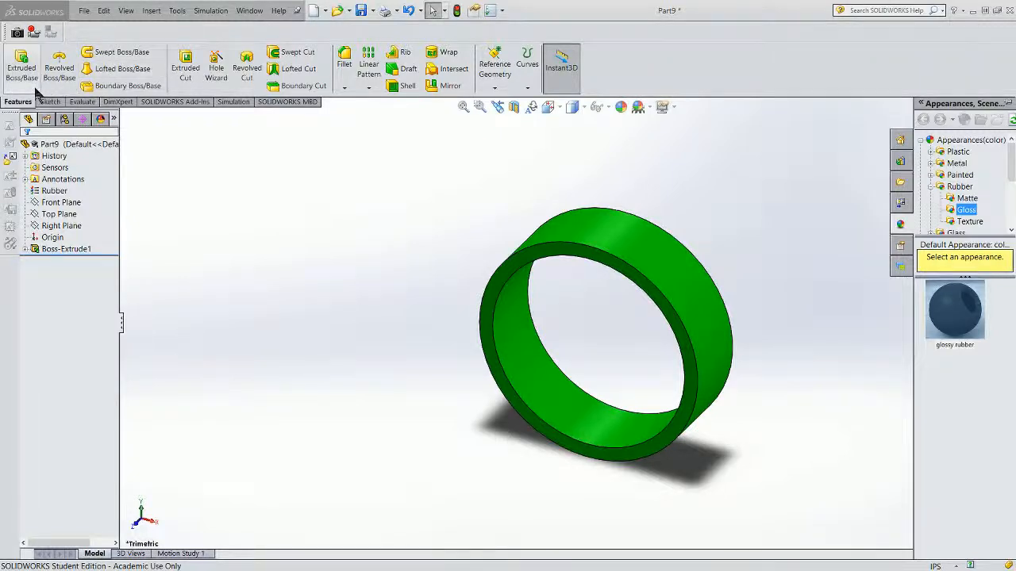
In SOLIDWORKS, start a second extruded boss sketch on the Front Plane and convert the ring's inner circular edge into it.
left_click(22, 67)
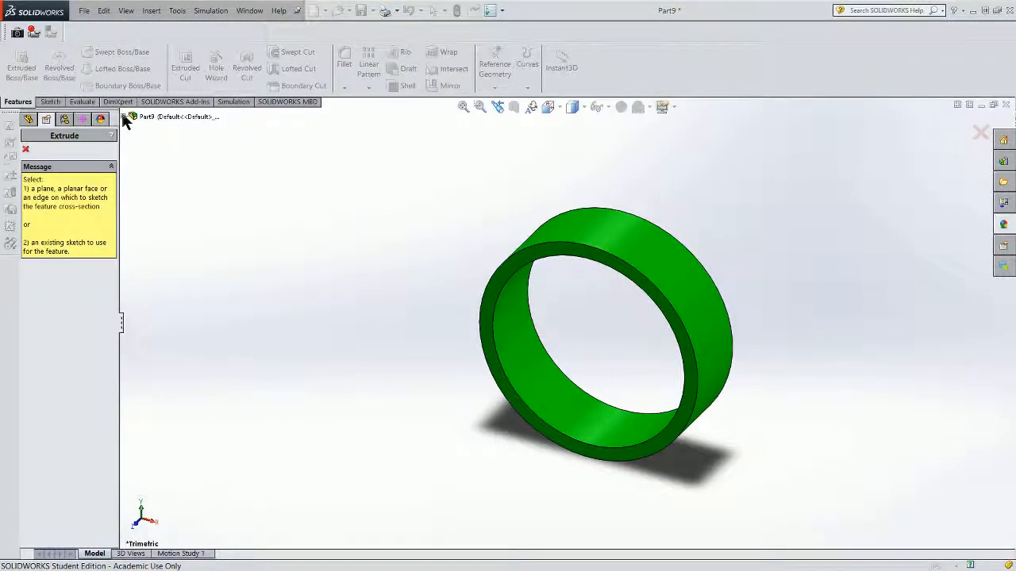
left_click(123, 117)
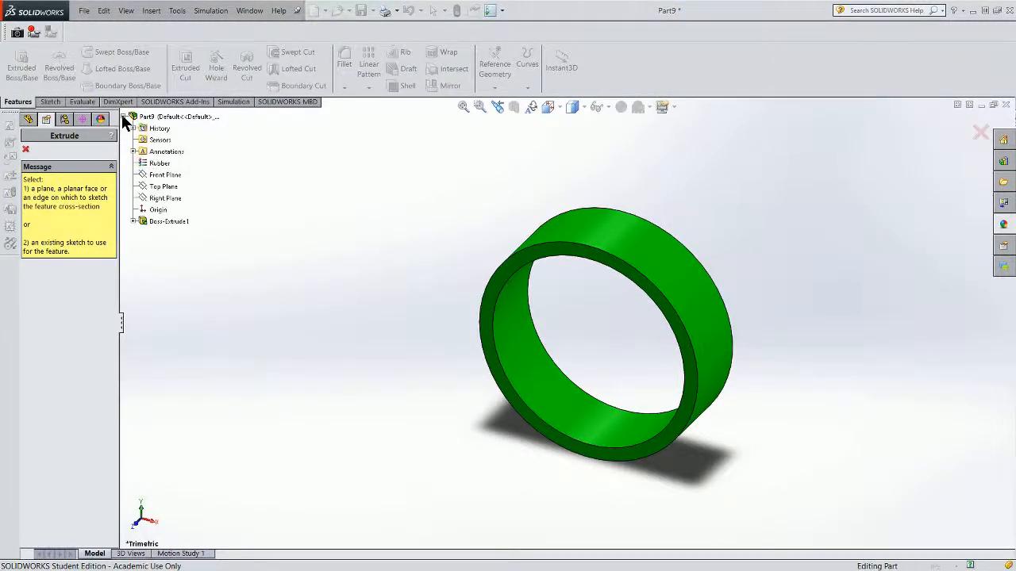
left_click(157, 176)
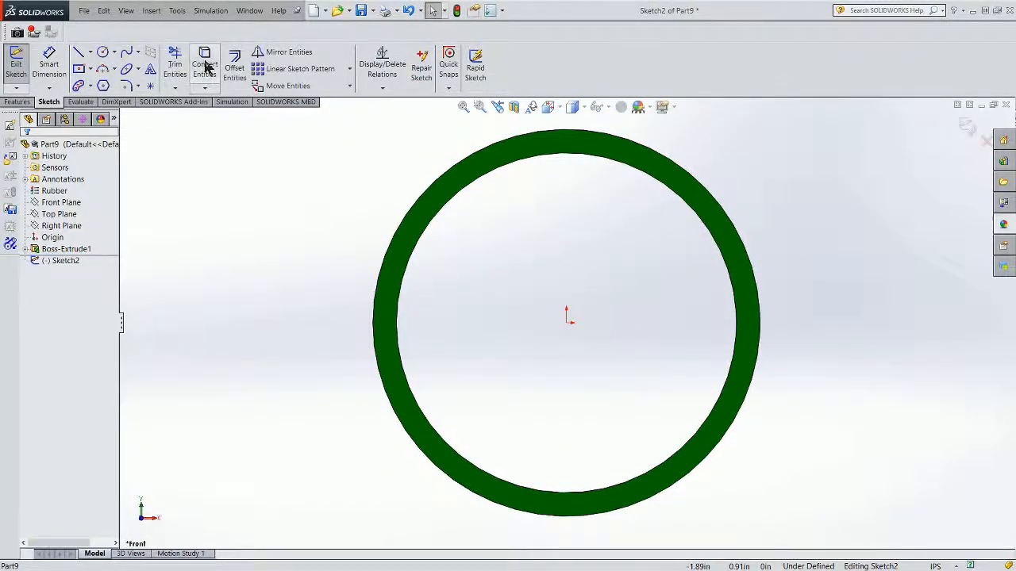
left_click(205, 68)
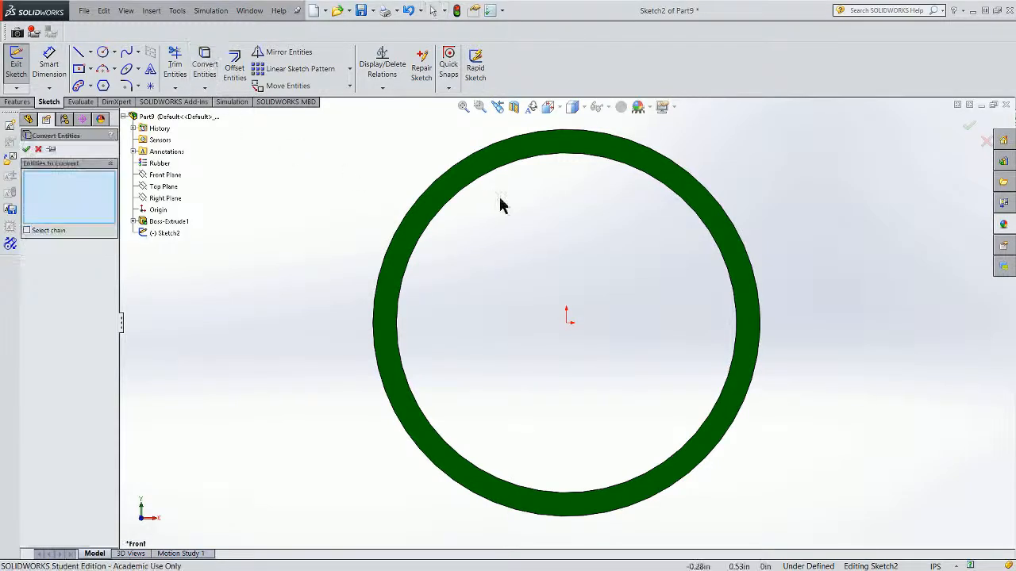
left_click(477, 178)
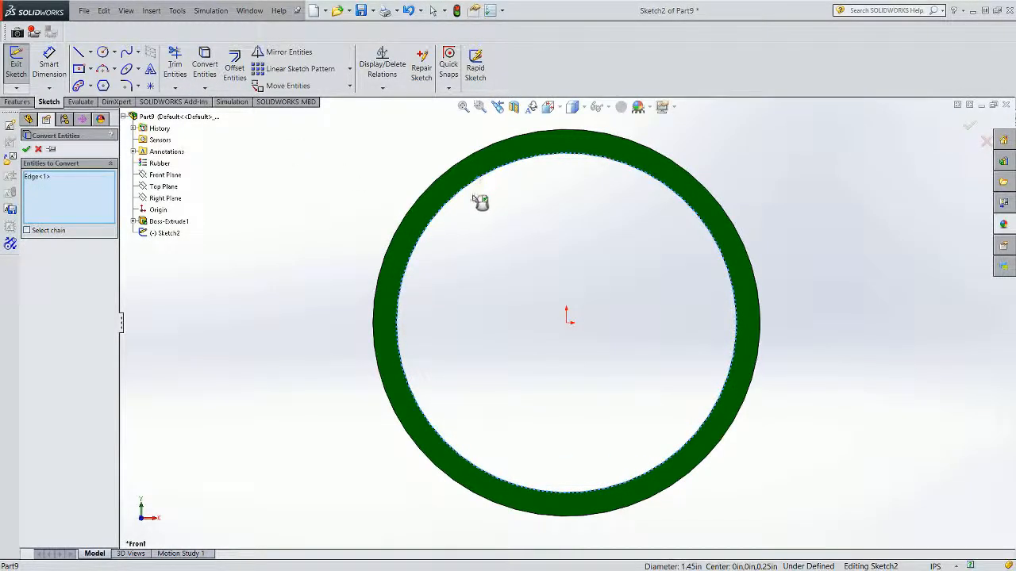
left_click(26, 149)
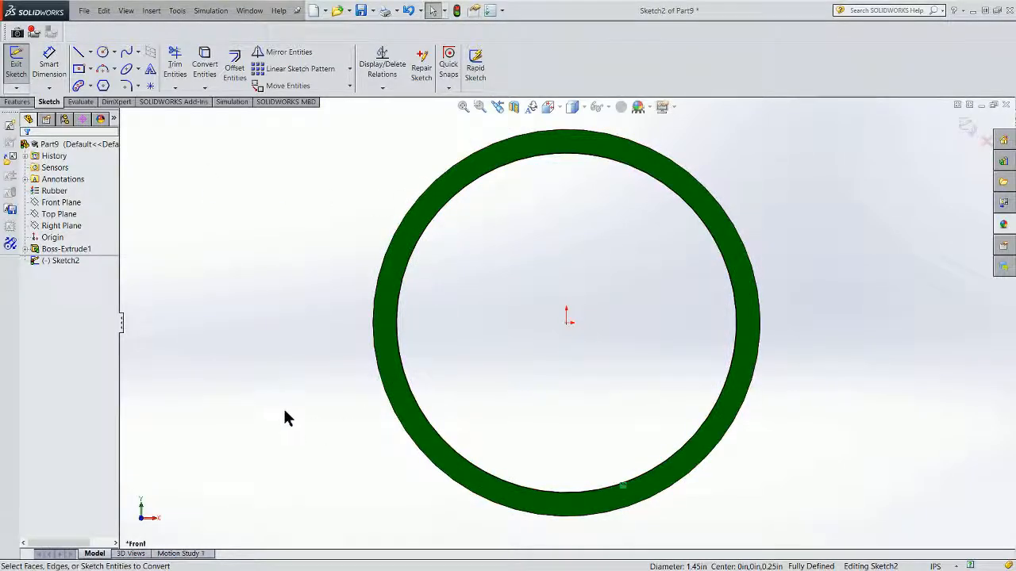
Offset the converted circle 0.03 in inward, toward the ring's centre.
left_click(232, 76)
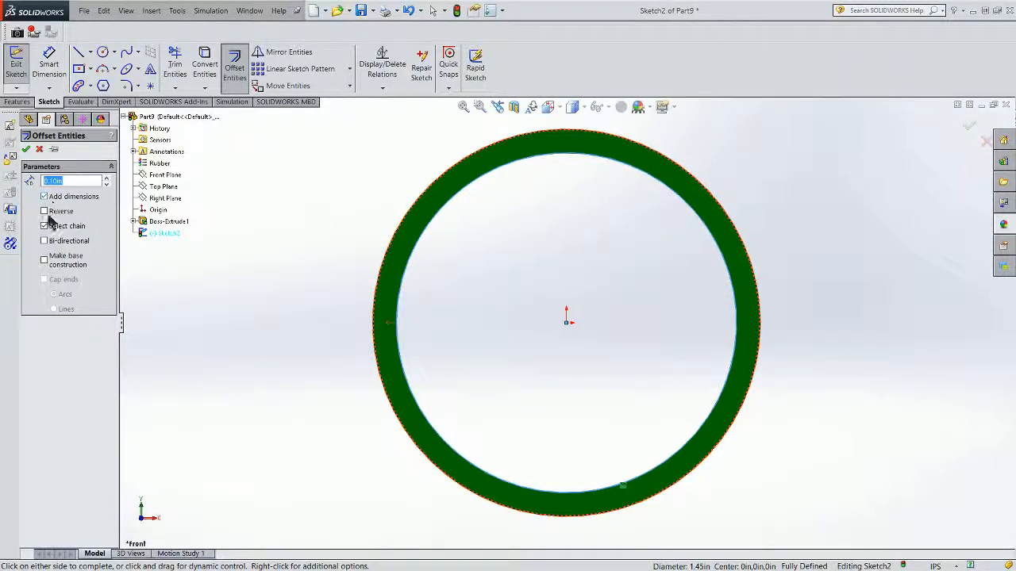
left_click(45, 211)
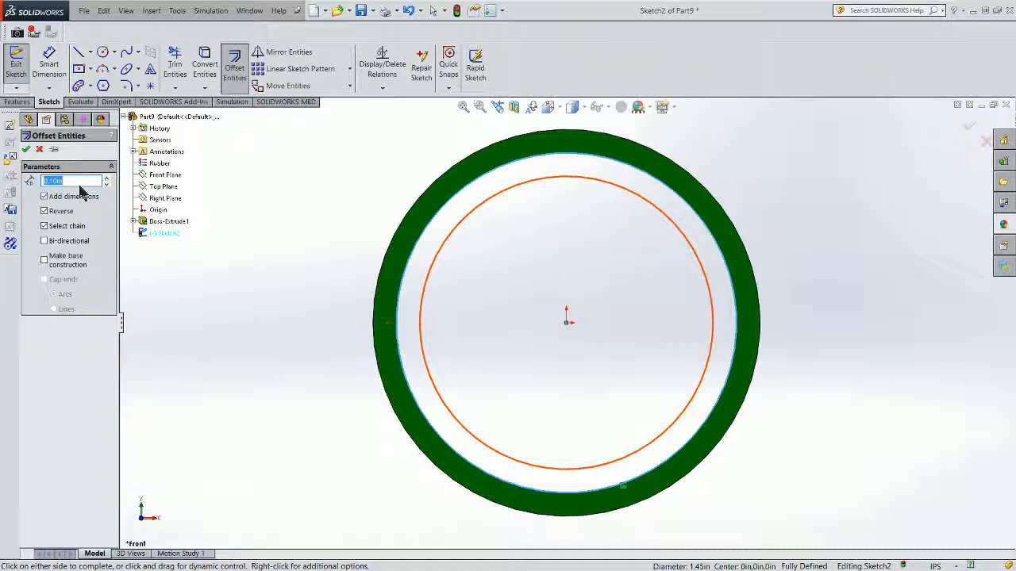
key("Return")
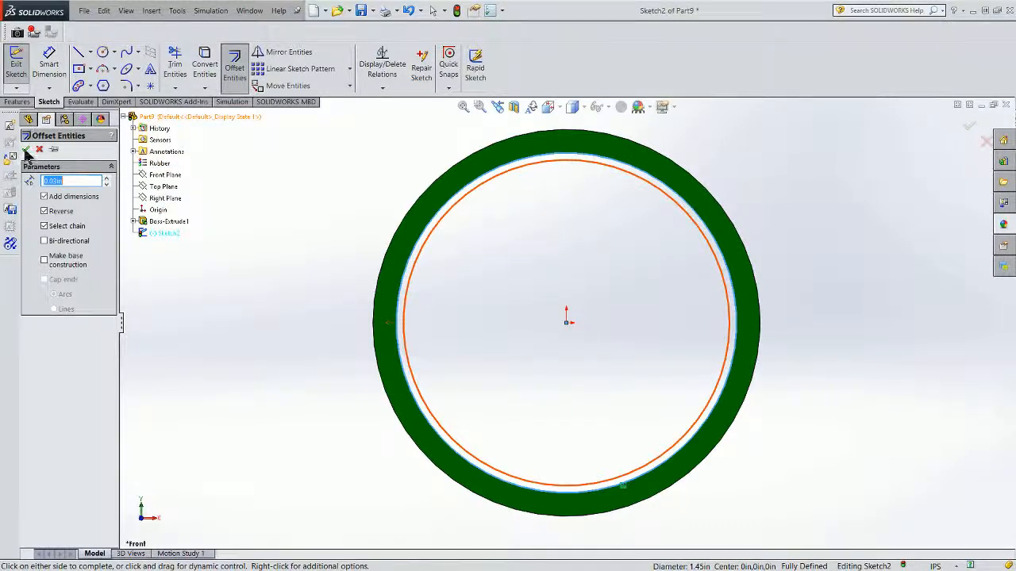
left_click(26, 150)
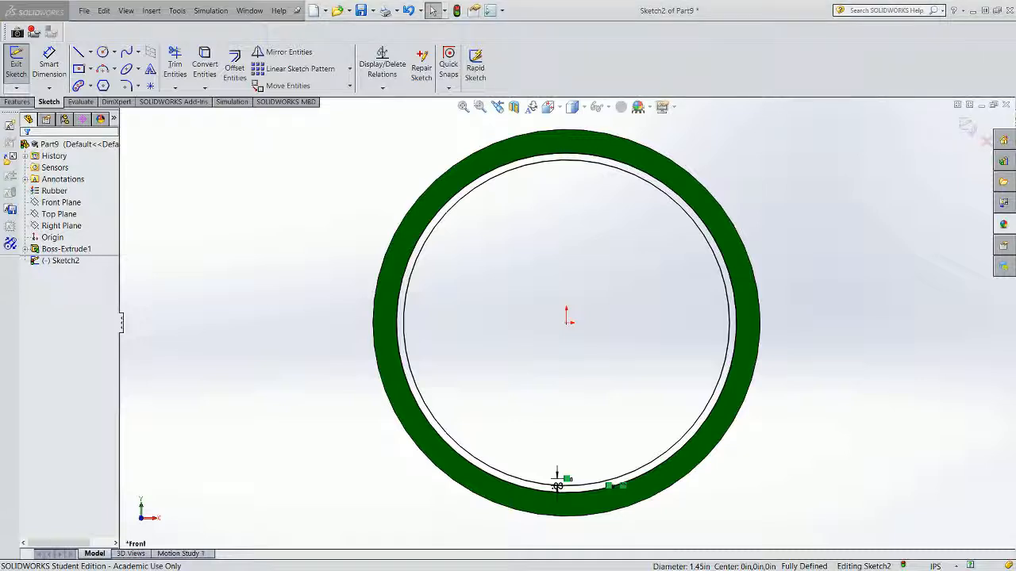
Switch to the Word document, review the offset circle instruction and the Mirror and Trim illustrations for a single rib, and return to SOLIDWORKS.
left_click_drag(0, 136, 708, 137)
double_click(698, 136)
scroll(650, 297, "up", 2)
scroll(650, 297, "up", 2)
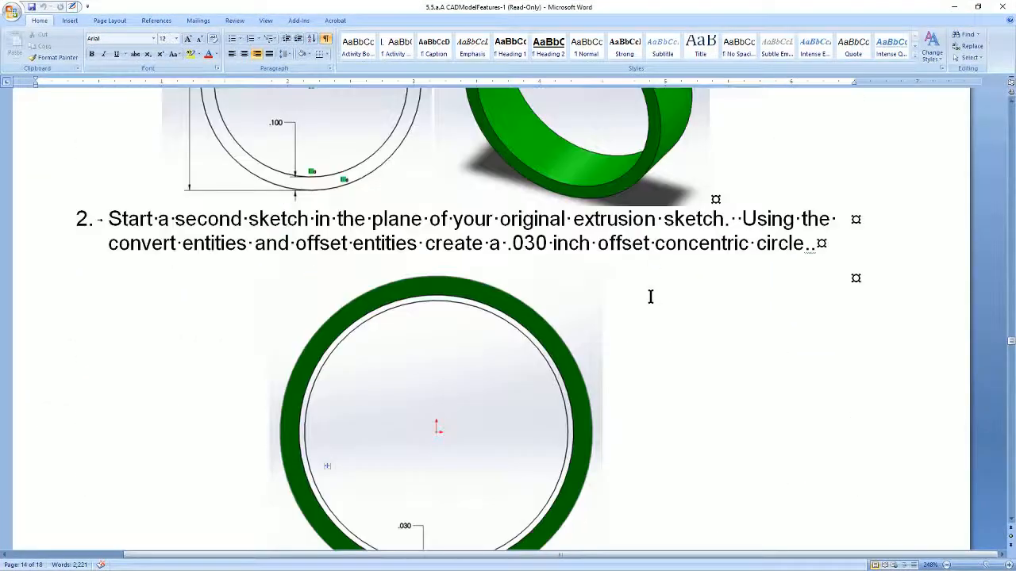
scroll(650, 297, "down", 7)
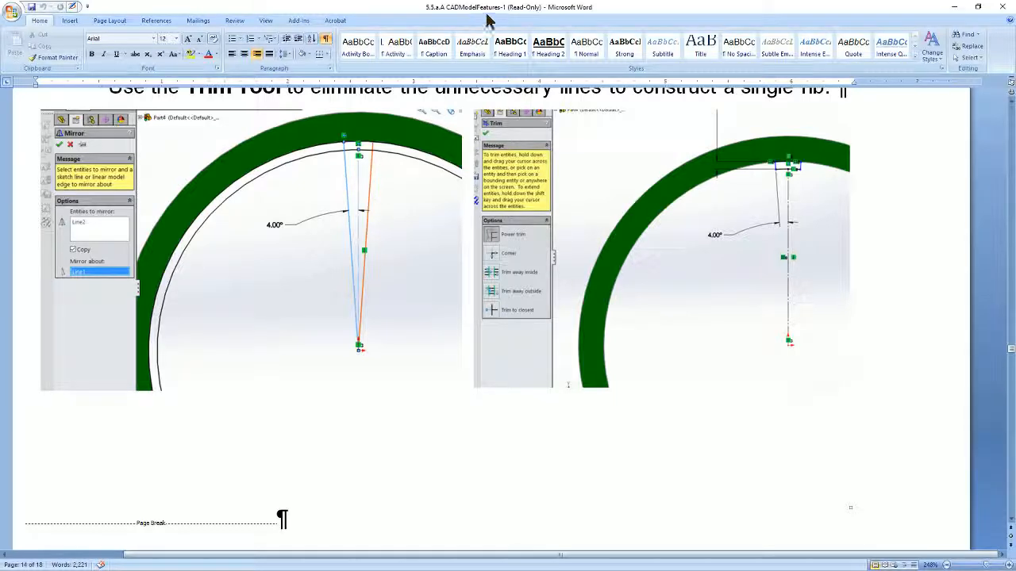
left_click_drag(608, 6, 0, 119)
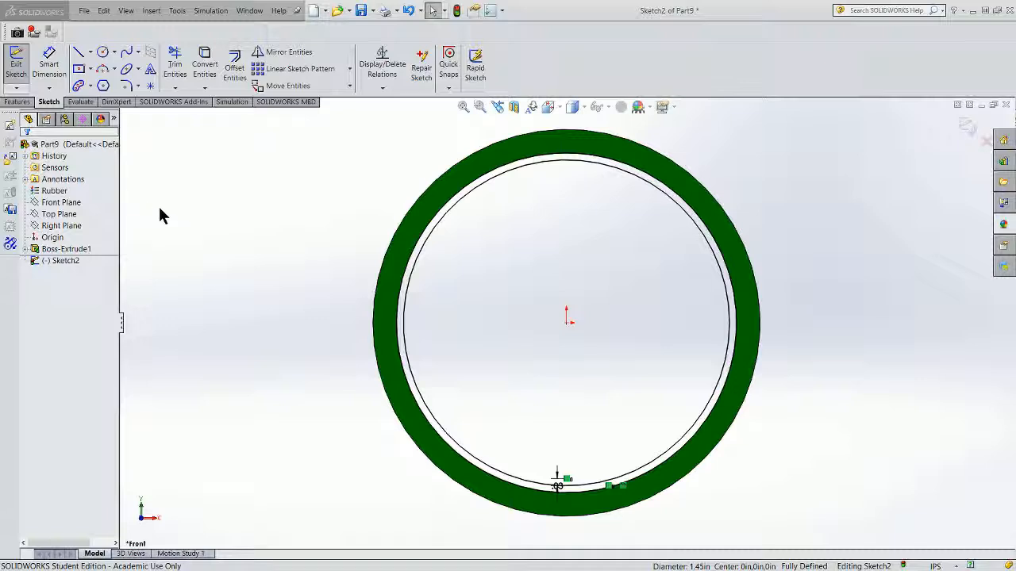
Sketch a vertical construction line from the origin up to the ring's inner edge.
left_click(80, 54)
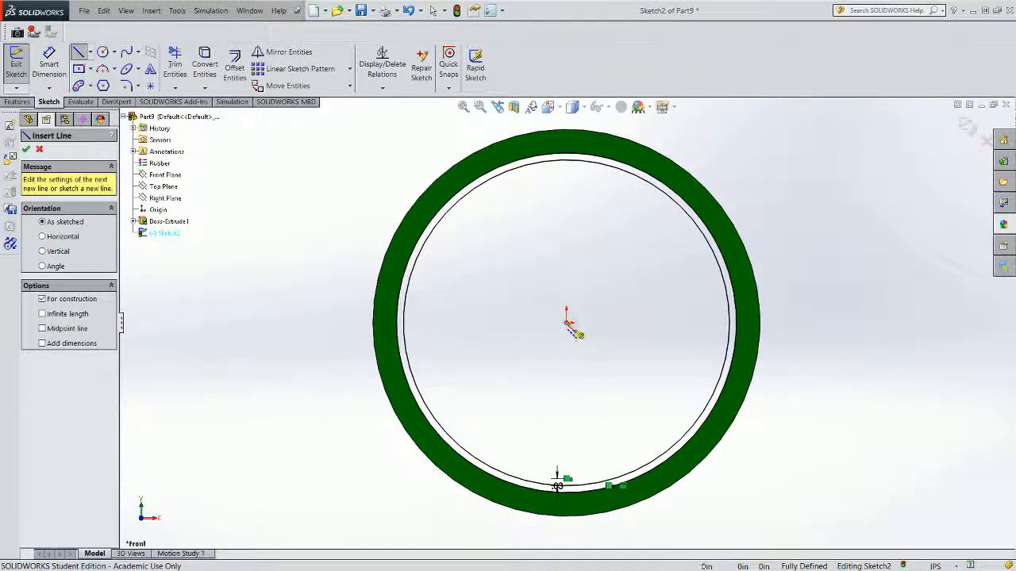
left_click(568, 322)
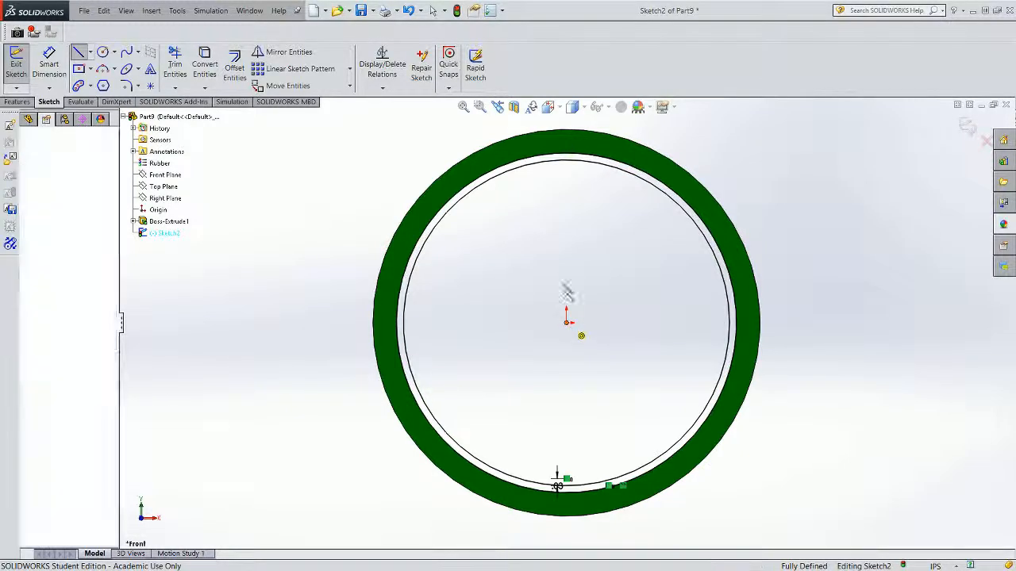
left_click(568, 159)
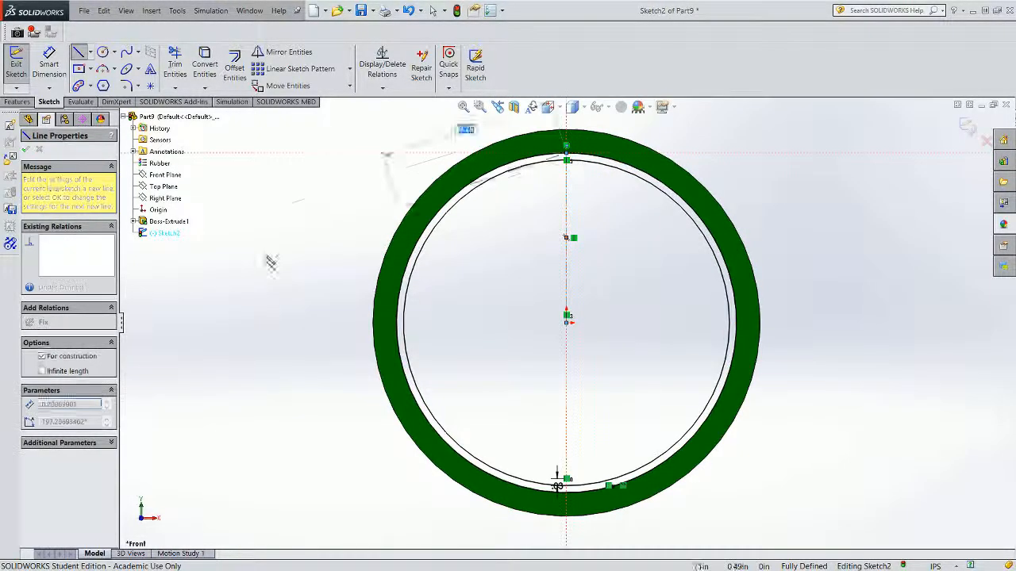
right_click(265, 219)
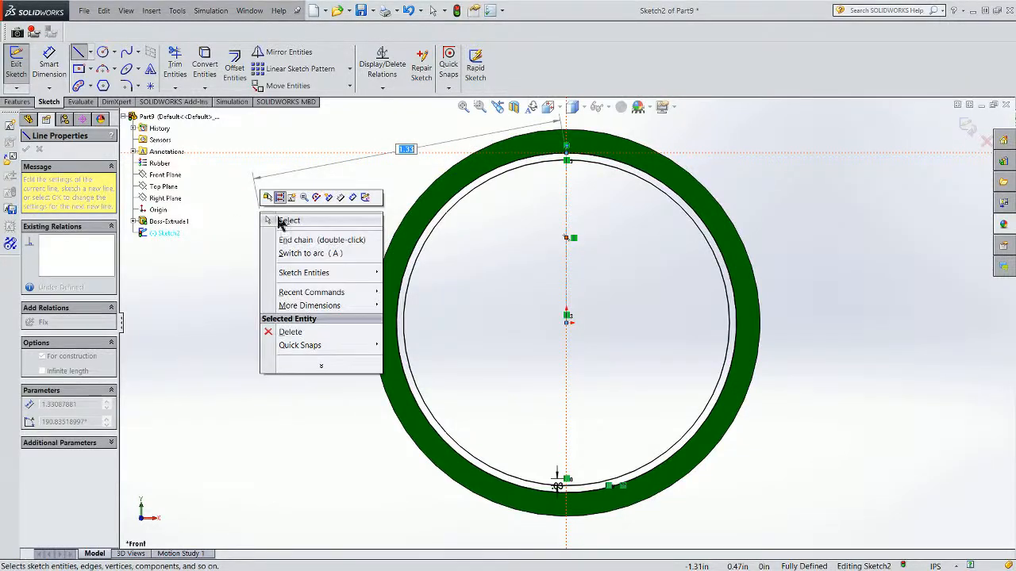
left_click(279, 220)
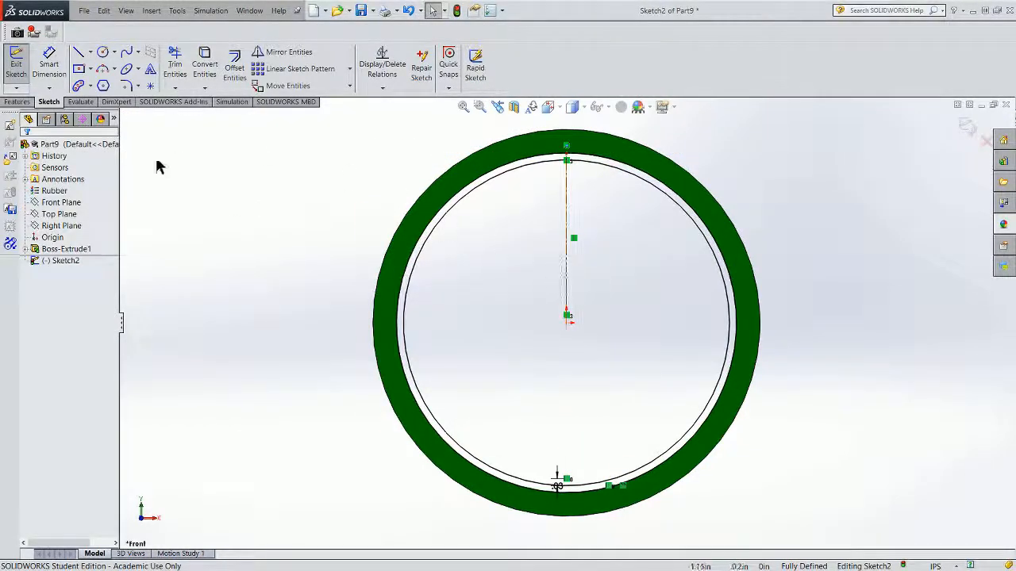
Sketch a slanted line from the origin to the offset circle, slightly left of the centreline, and continue it with a short segment to the ring's inner edge.
left_click(77, 52)
left_click(566, 316)
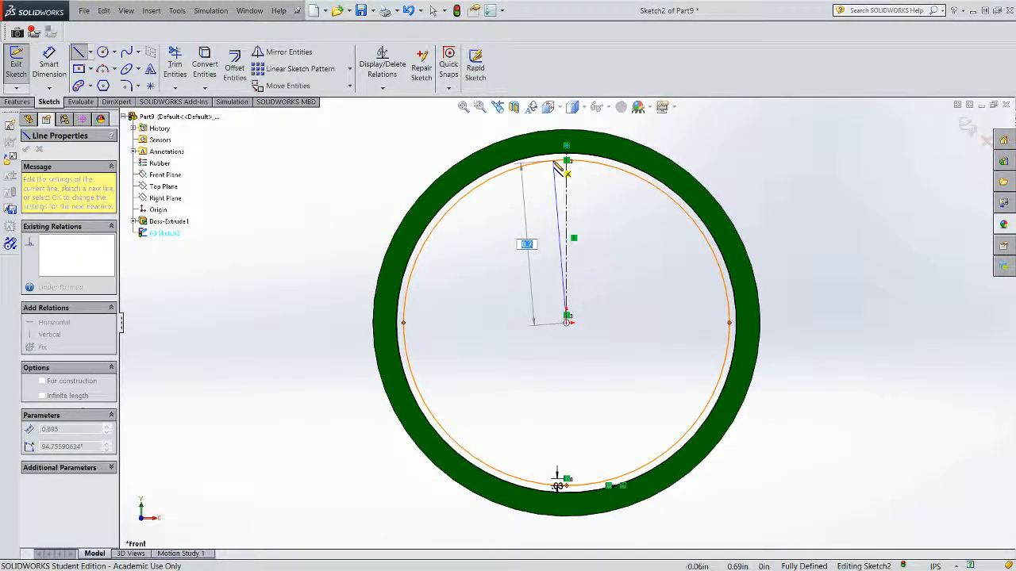
left_click(553, 159)
scroll(559, 163, "down", 4)
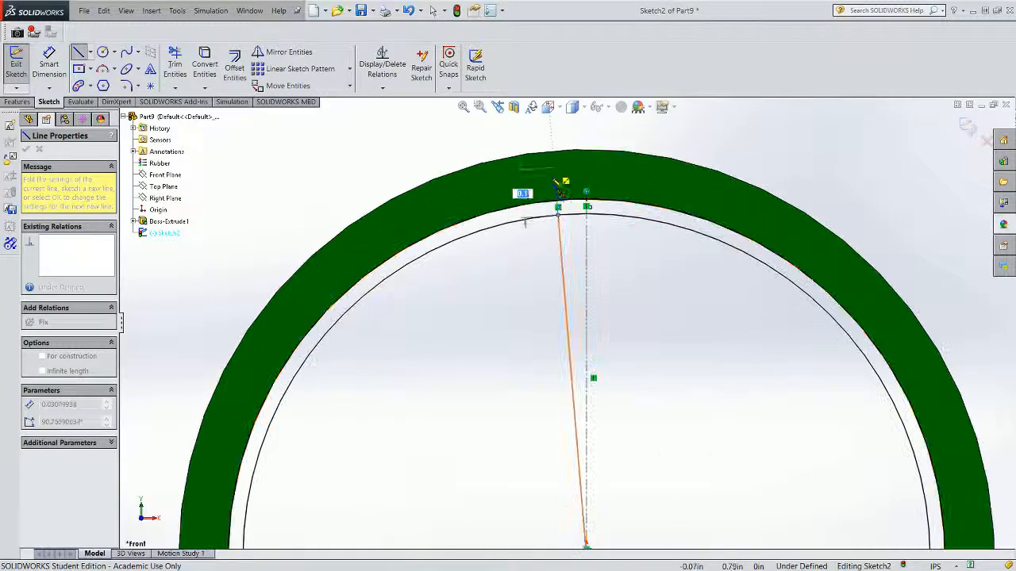
scroll(559, 208, "down", 2)
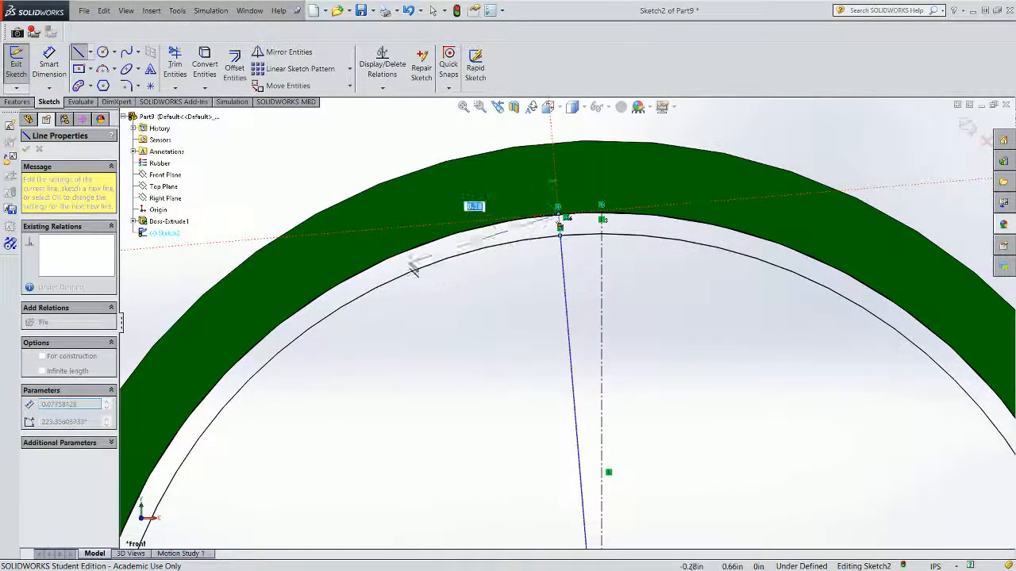
right_click(462, 332)
left_click(491, 373)
Add a collinear relation between the short segment and the long slanted line below it.
scroll(611, 255, "down", 3)
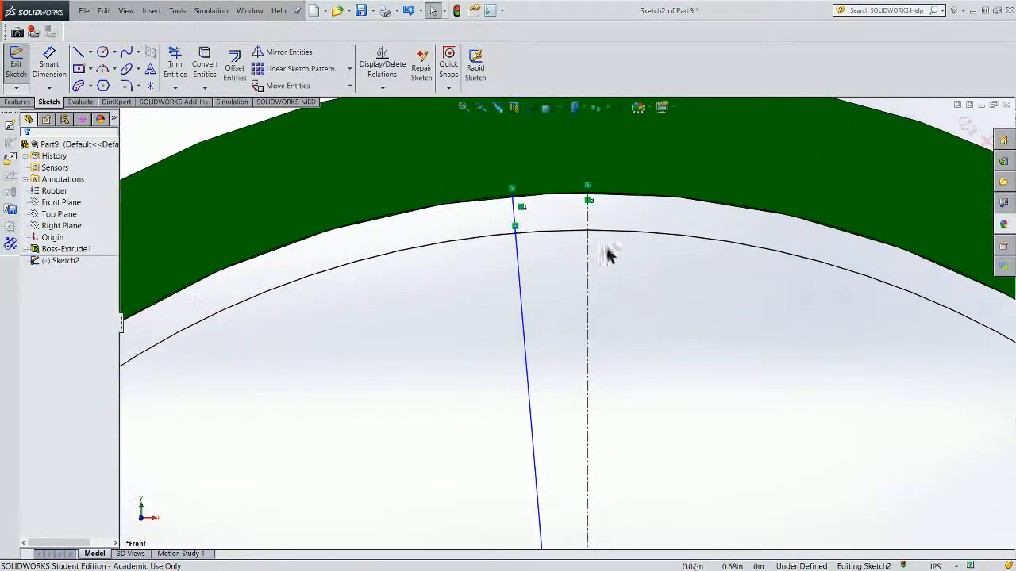
left_click(516, 234)
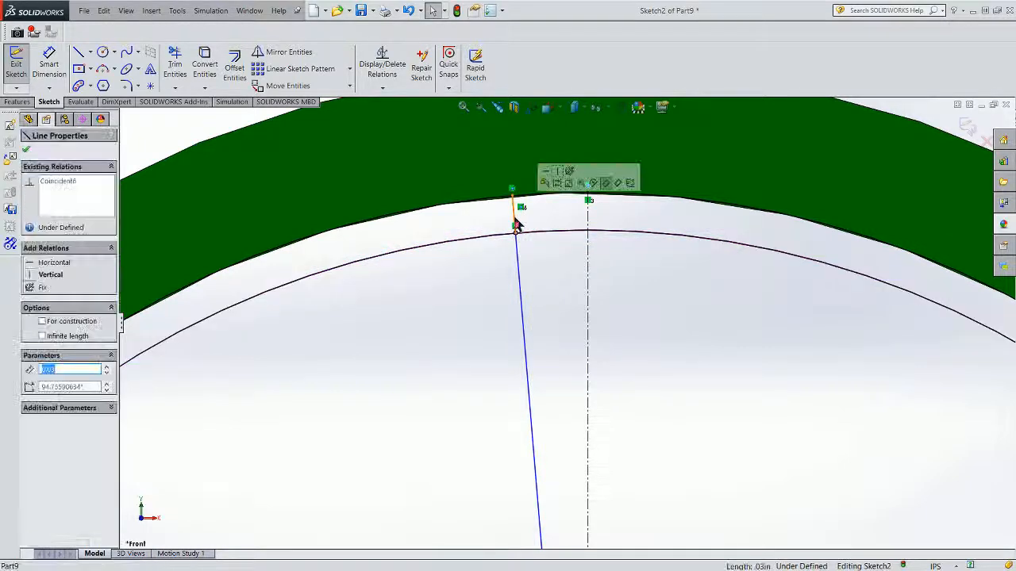
left_click(519, 279, "ctrl")
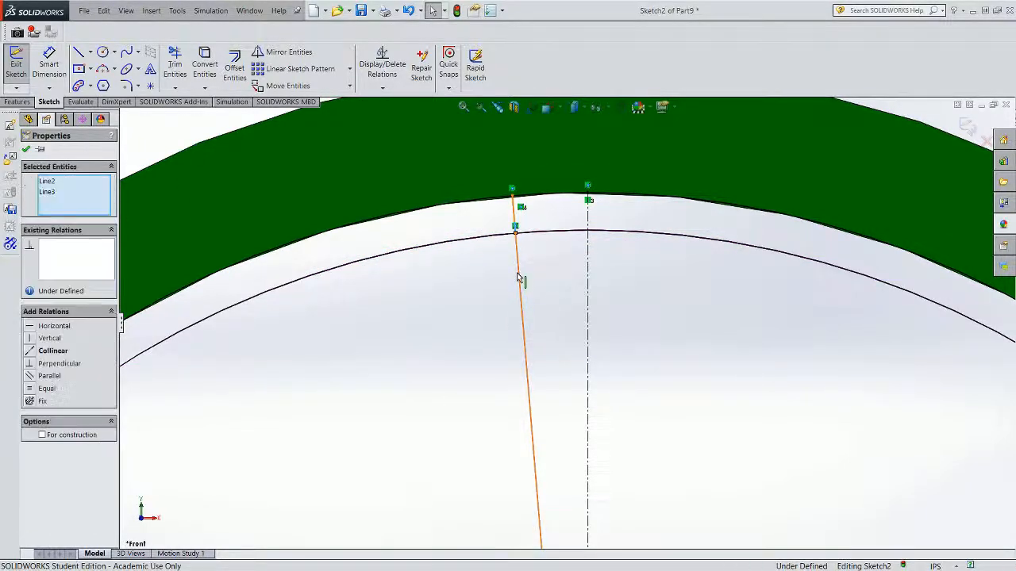
left_click(32, 352)
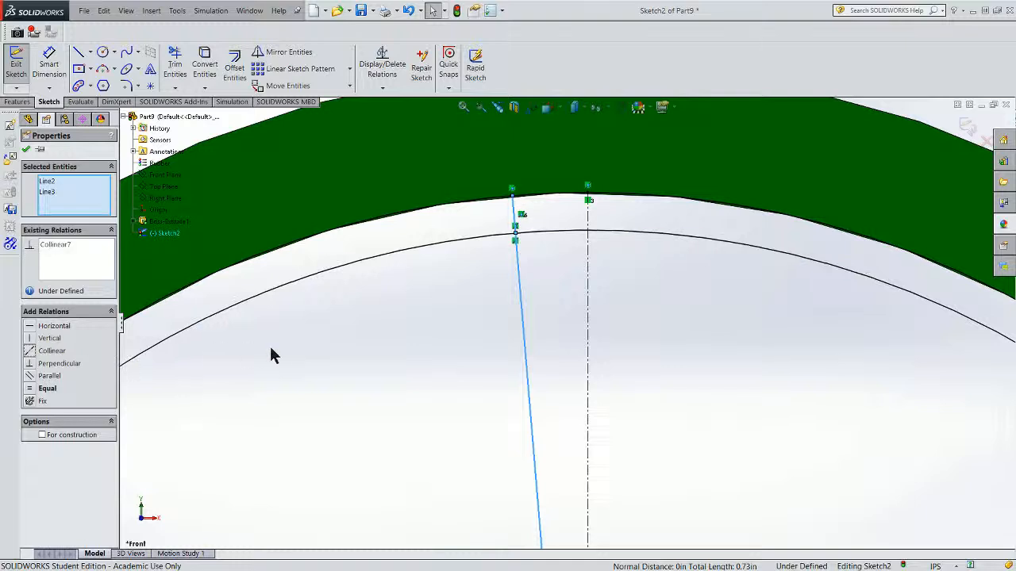
left_click(26, 149)
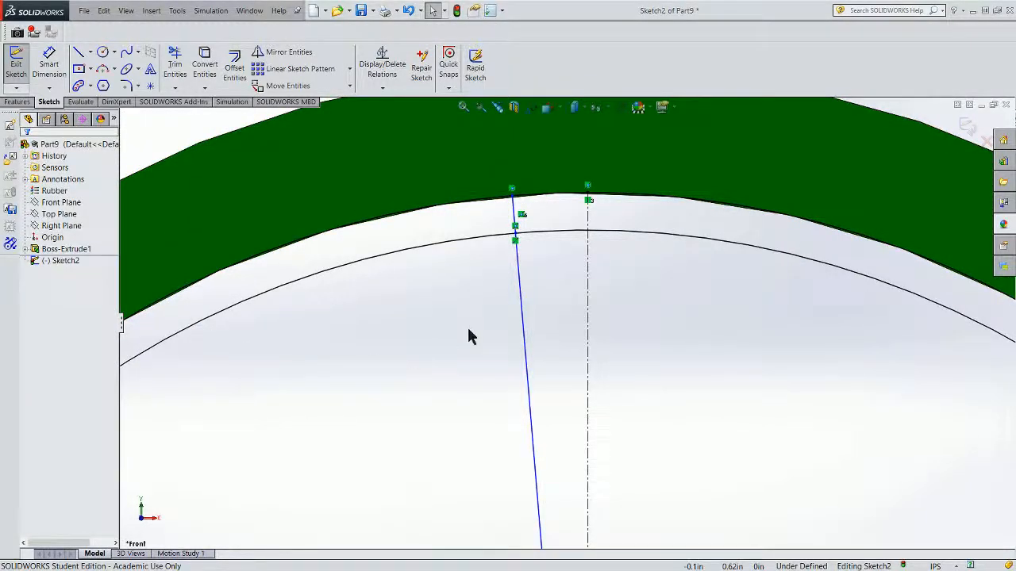
Convert the long slanted line between the origin and the offset circle into construction geometry.
scroll(466, 333, "up", 2)
left_click(539, 357)
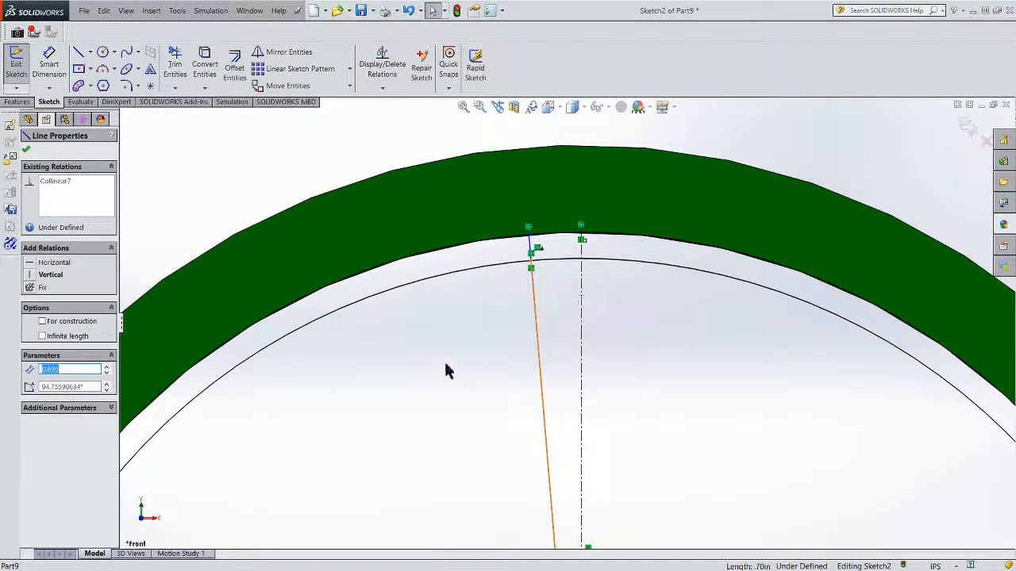
key("Escape")
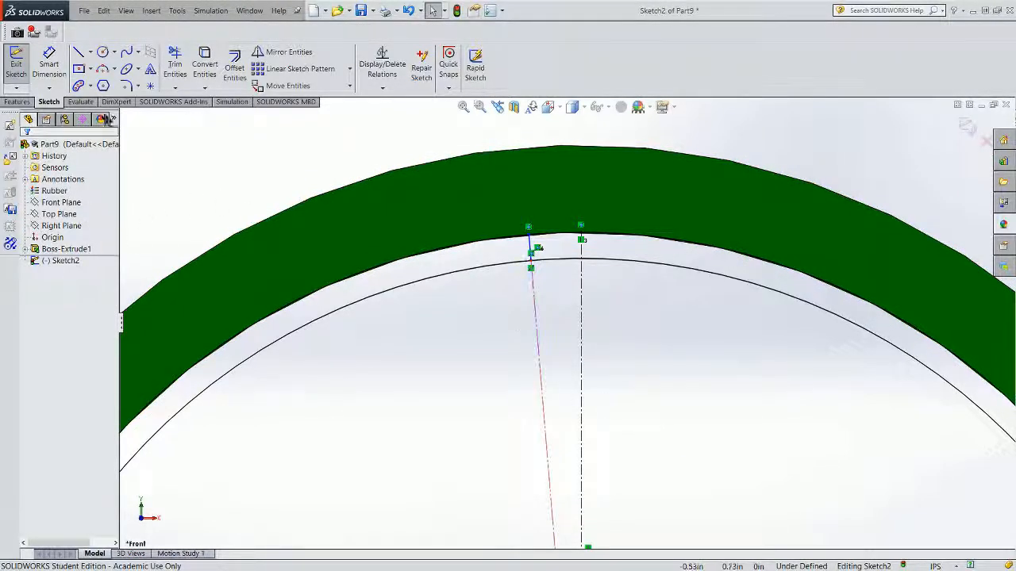
Dimension the angle between the short slanted segment and the vertical construction line at 4 degrees.
left_click(47, 64)
scroll(540, 293, "down", 2)
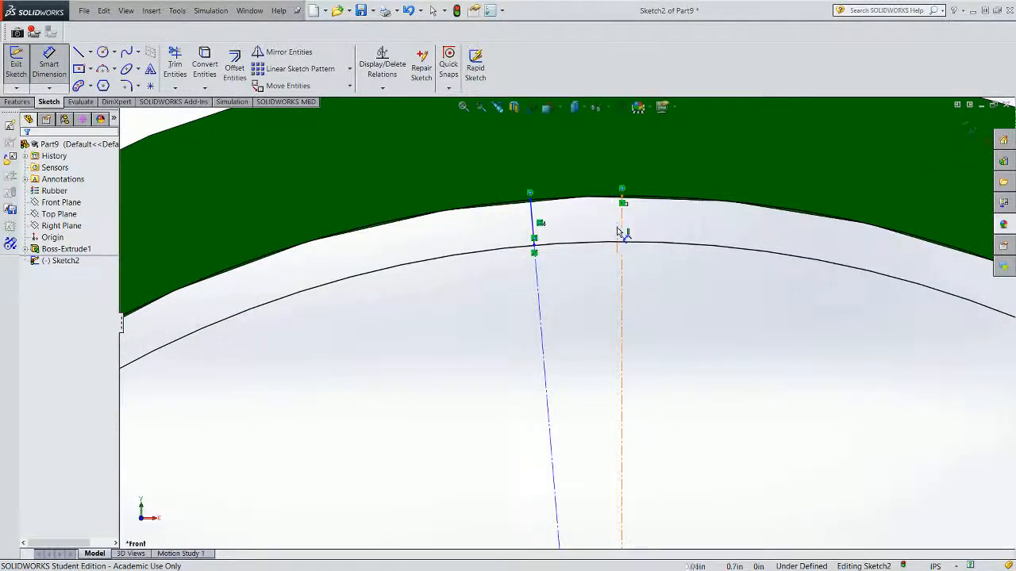
left_click(538, 226)
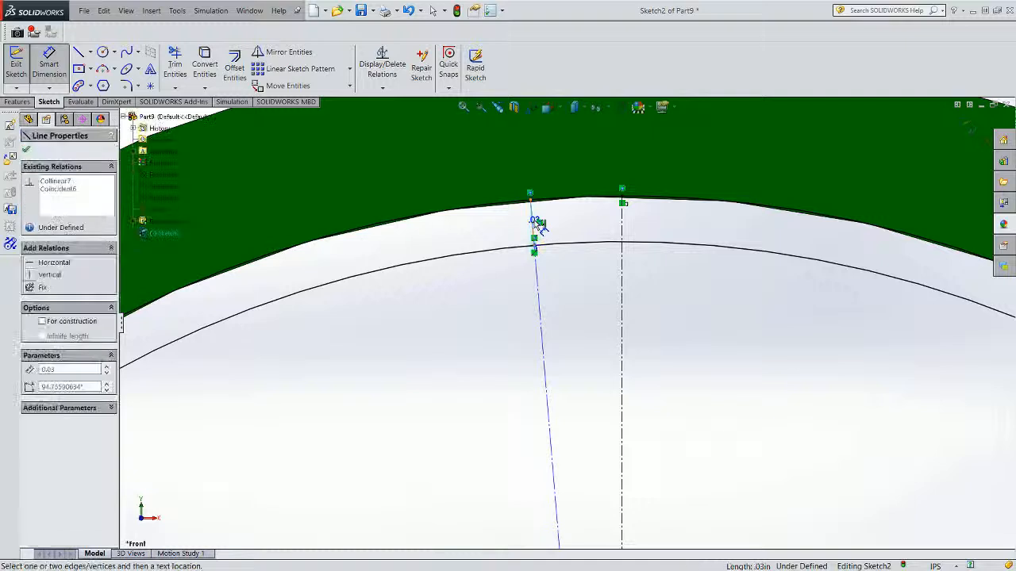
left_click(623, 229)
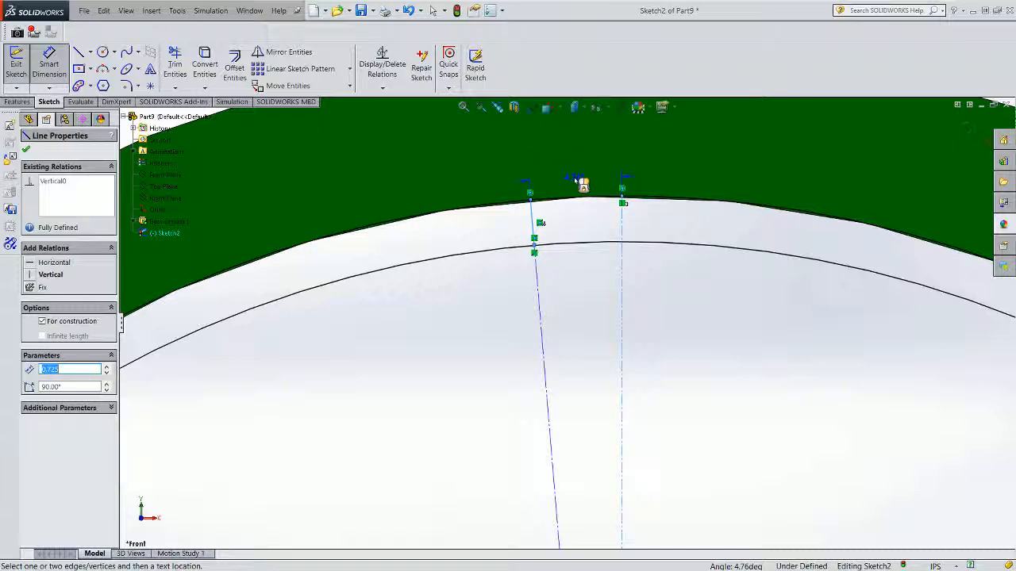
scroll(505, 242, "up", 4)
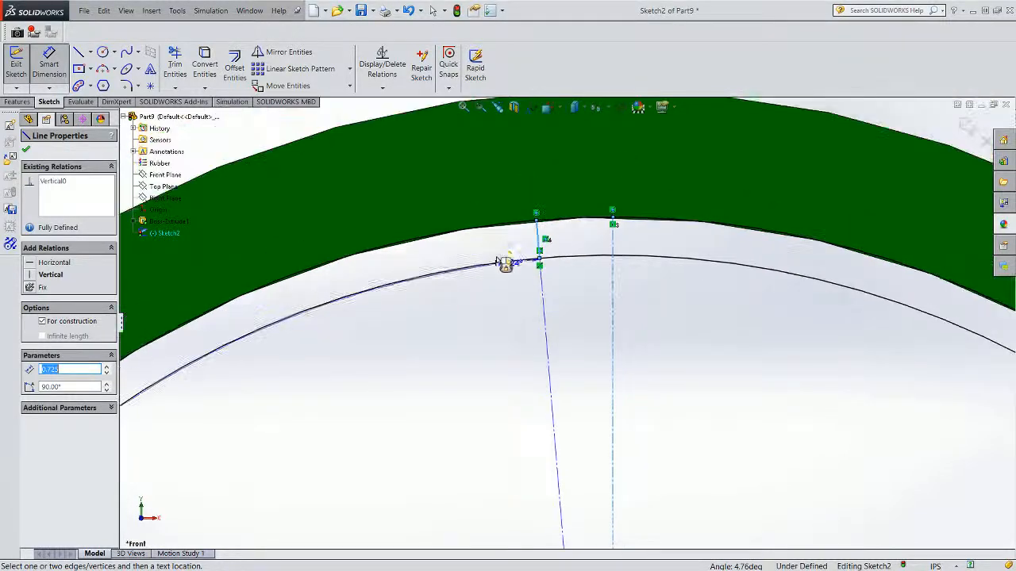
scroll(498, 346, "up", 5)
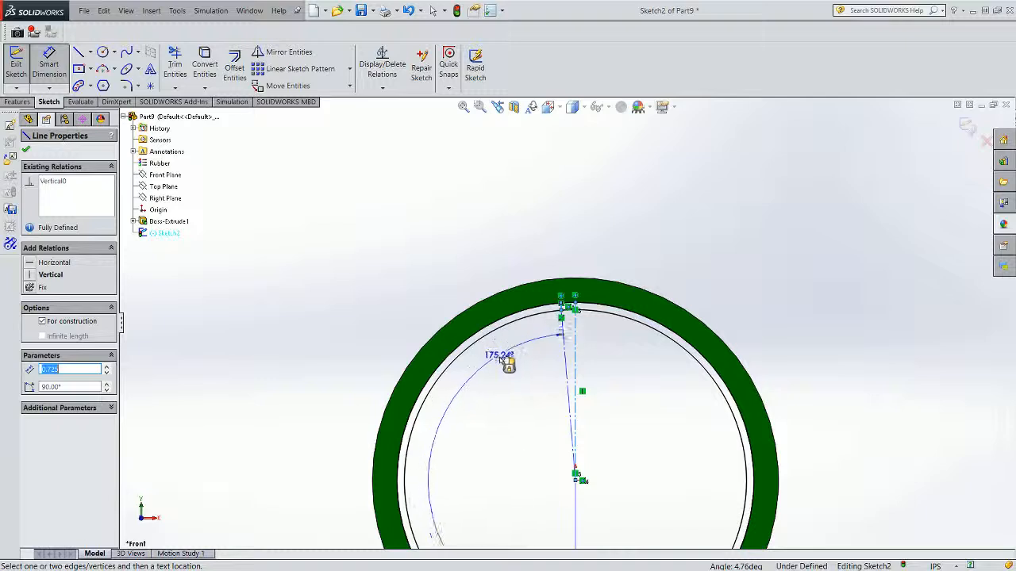
scroll(516, 386, "up", 2)
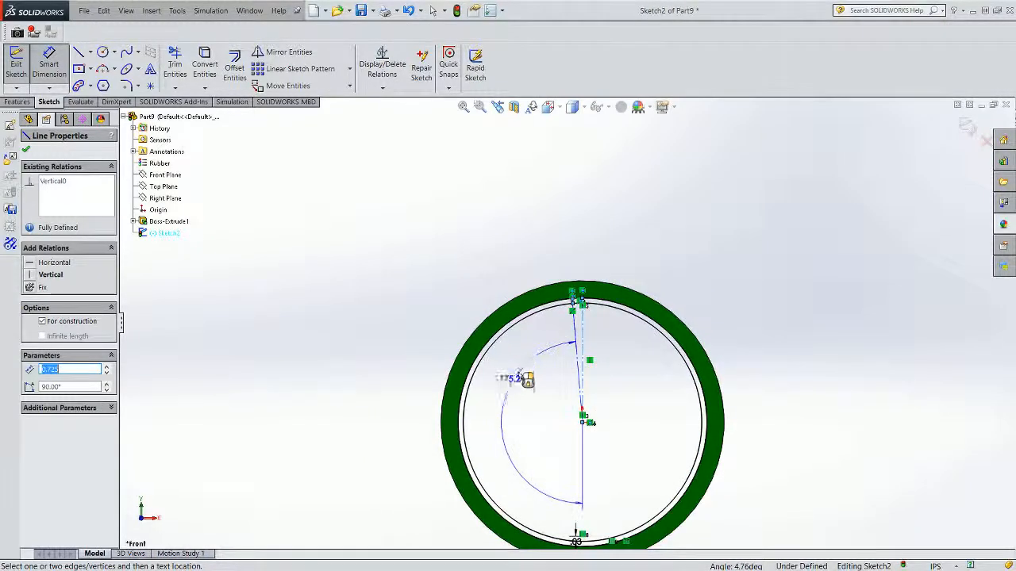
scroll(530, 377, "down", 1)
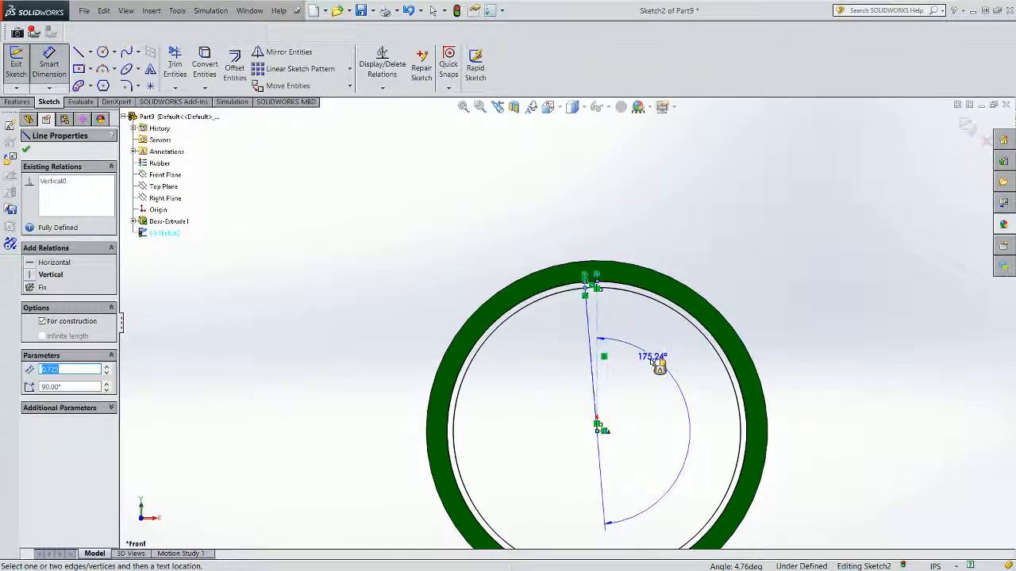
scroll(597, 325, "down", 3)
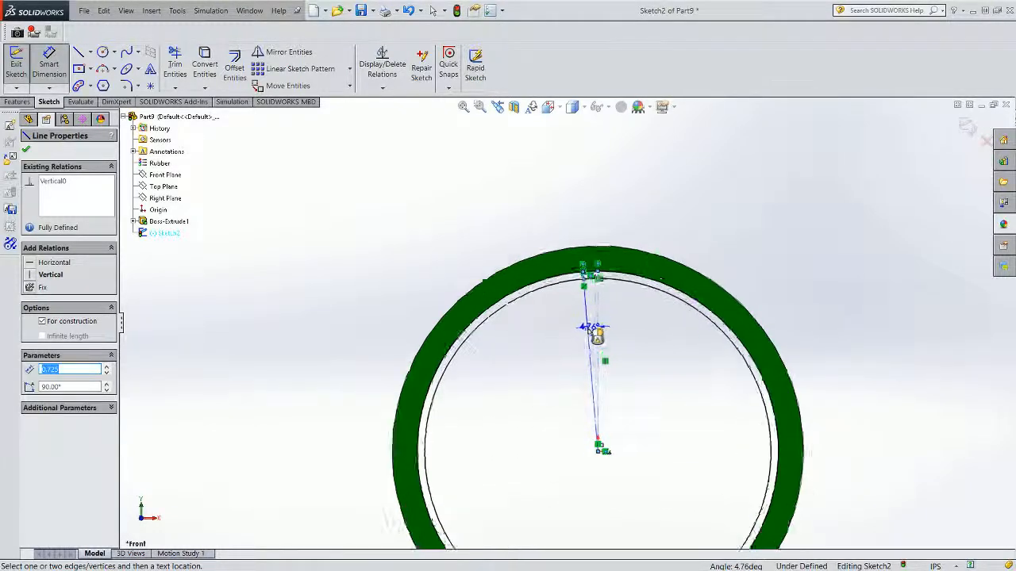
scroll(597, 312, "down", 2)
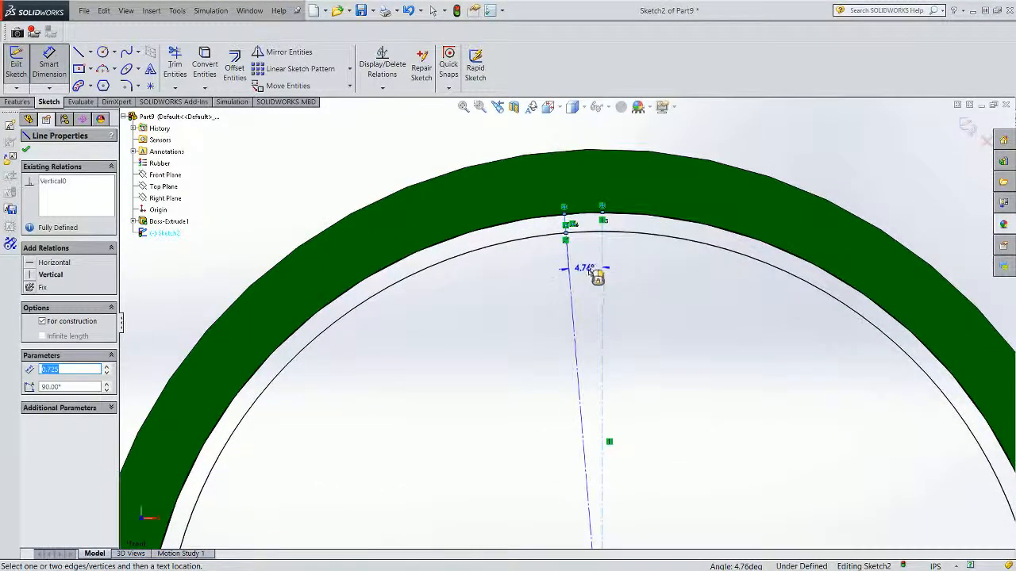
left_click(592, 276)
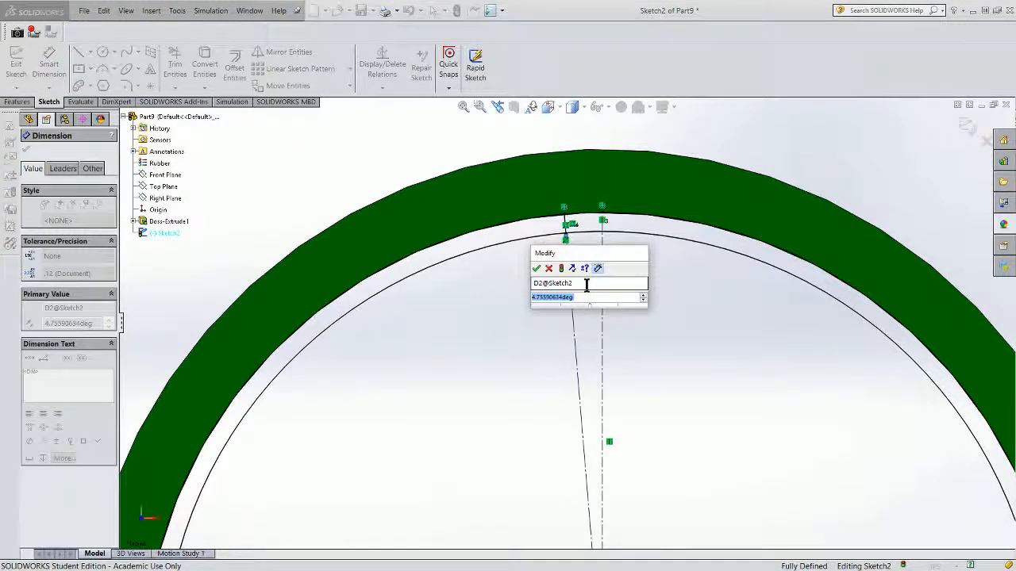
type("4")
key("Return")
Try a 12-degree angle between the slanted line and the vertical construction line, and restore it to 4 degrees.
scroll(591, 294, "up", 2)
scroll(585, 269, "down", 4)
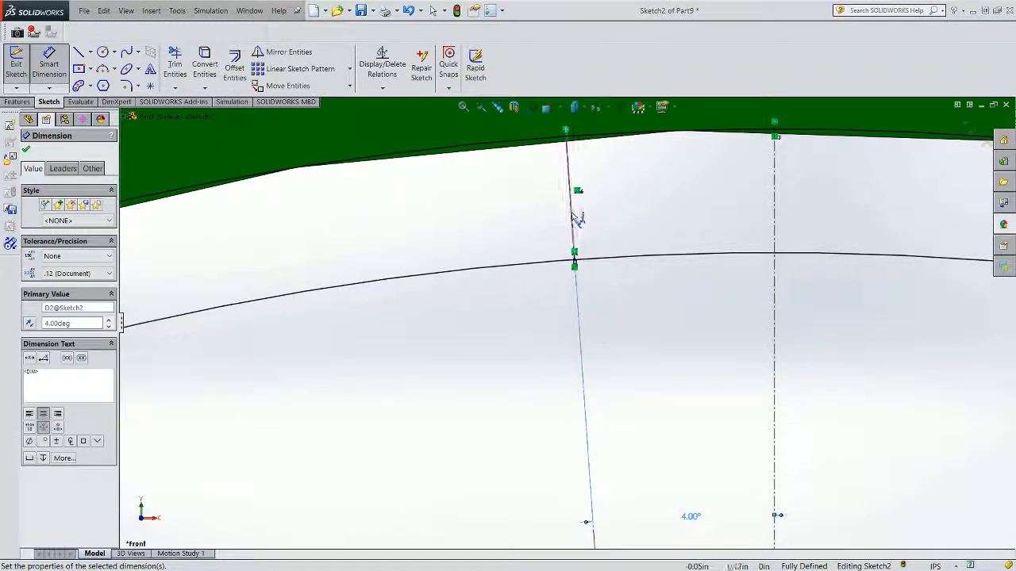
scroll(403, 396, "up", 6)
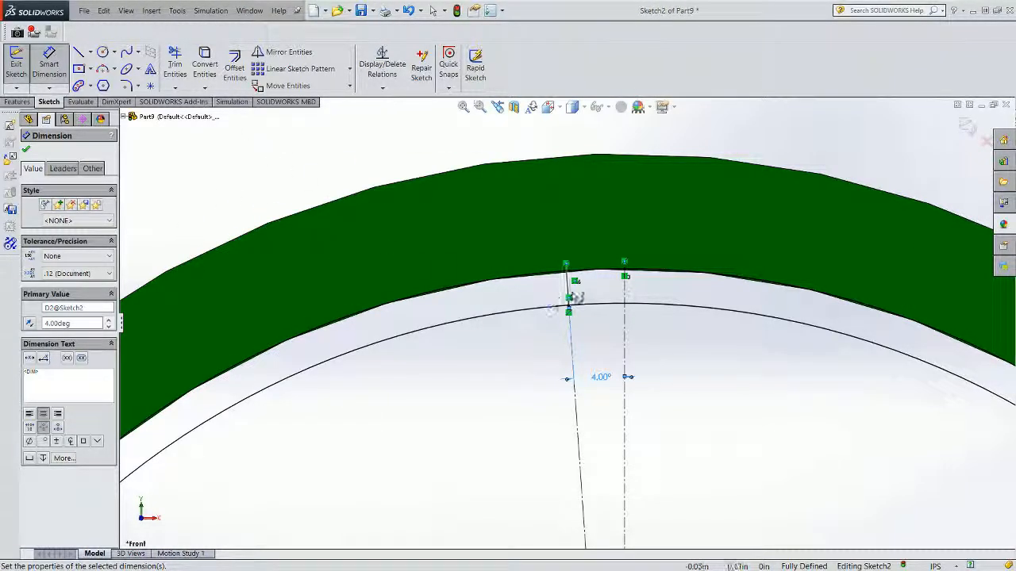
double_click(602, 379)
type("12")
key("Return")
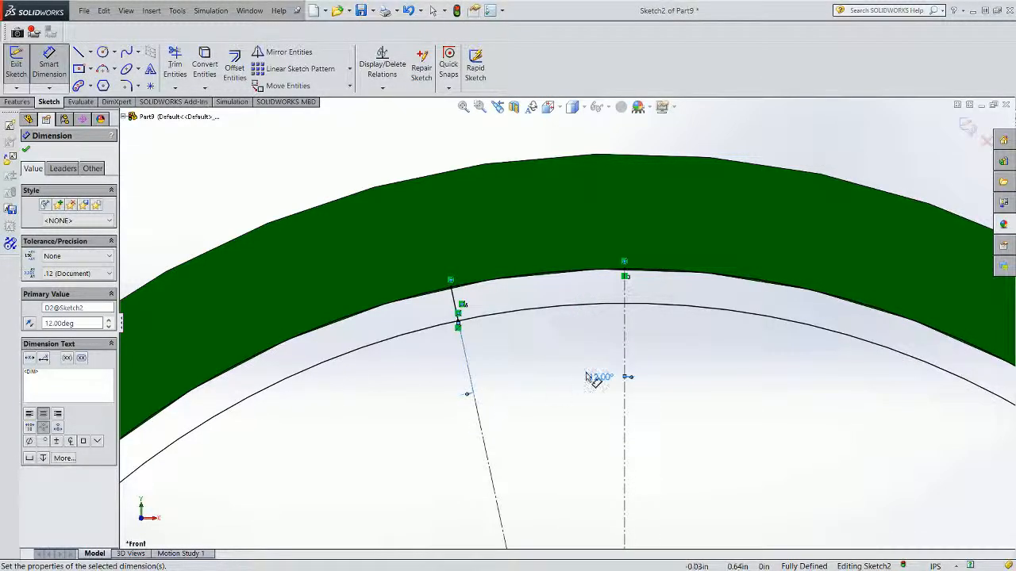
double_click(600, 379)
type("4")
key("Return")
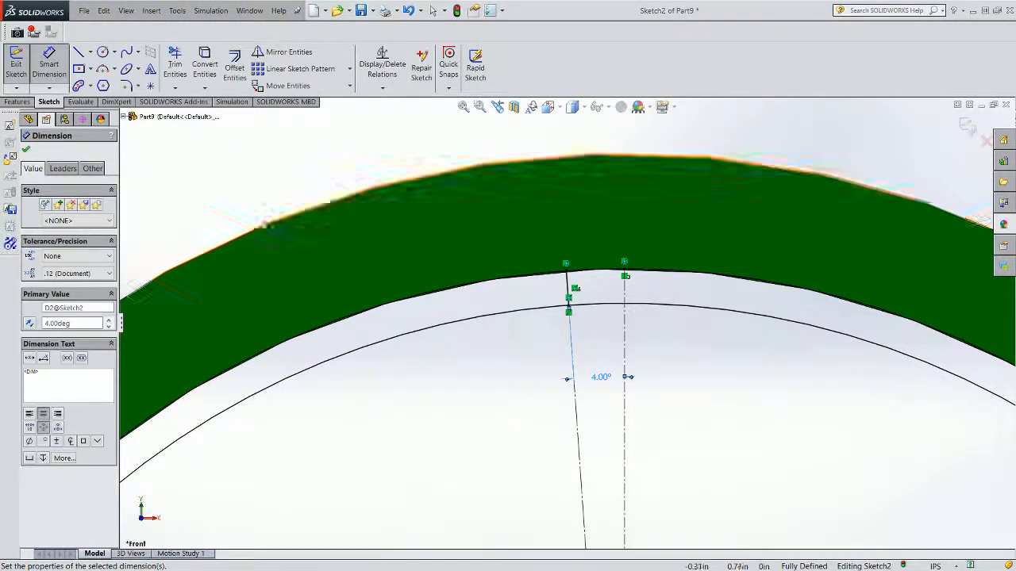
left_click(26, 150)
Mirror the short slanted segment about the vertical construction line.
scroll(592, 354, "down", 3)
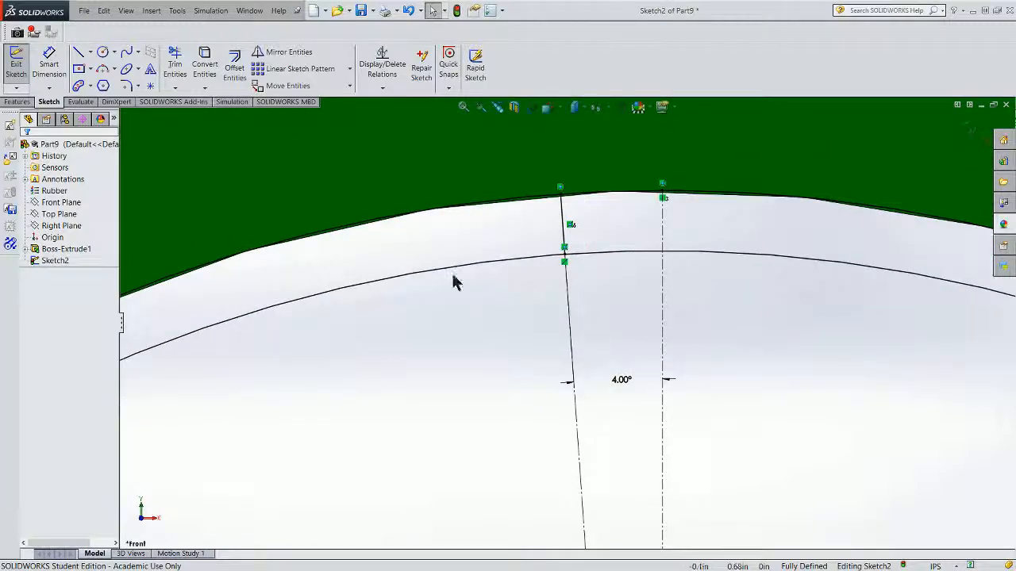
left_click(272, 56)
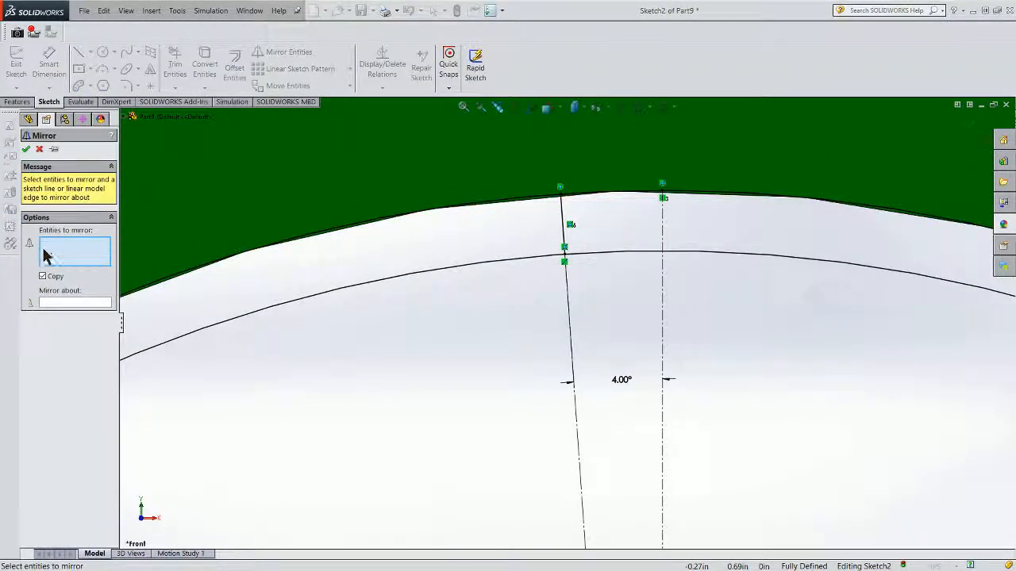
left_click(562, 226)
left_click(52, 303)
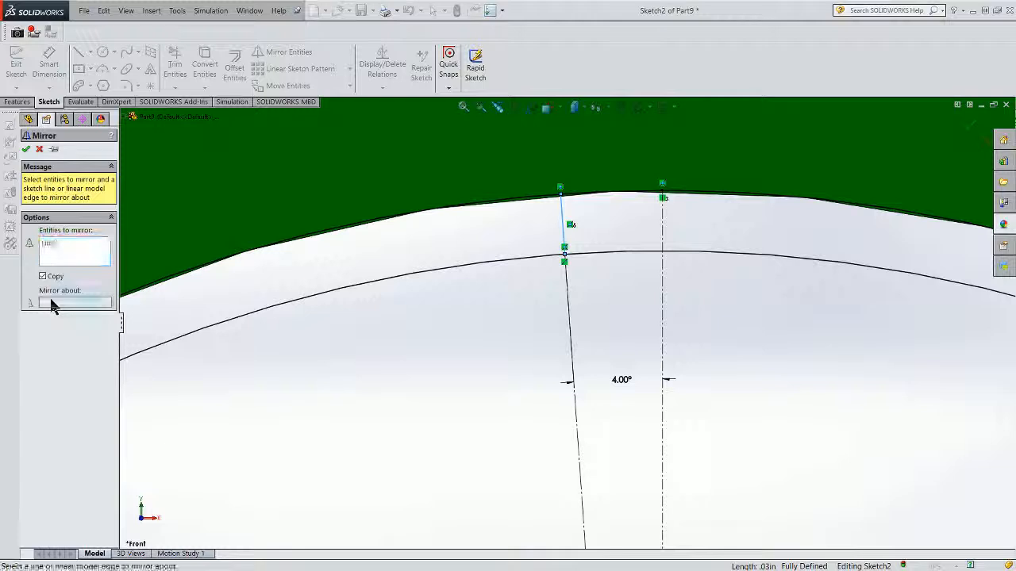
left_click(665, 233)
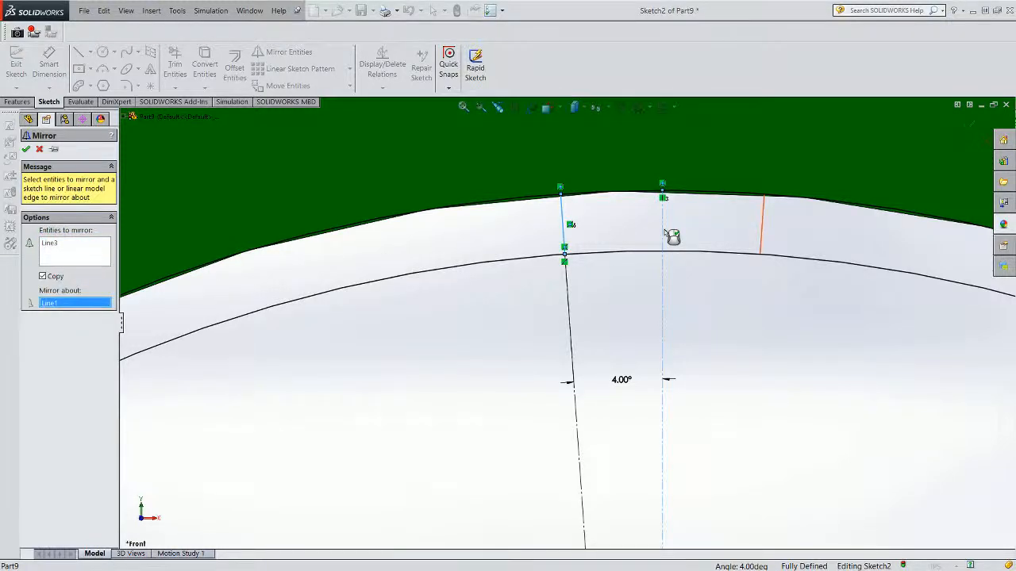
left_click(28, 150)
Power-trim both sketch circles outside the two short side segments to leave a closed rib profile at the top of the ring.
scroll(517, 459, "up", 5)
scroll(532, 439, "up", 2)
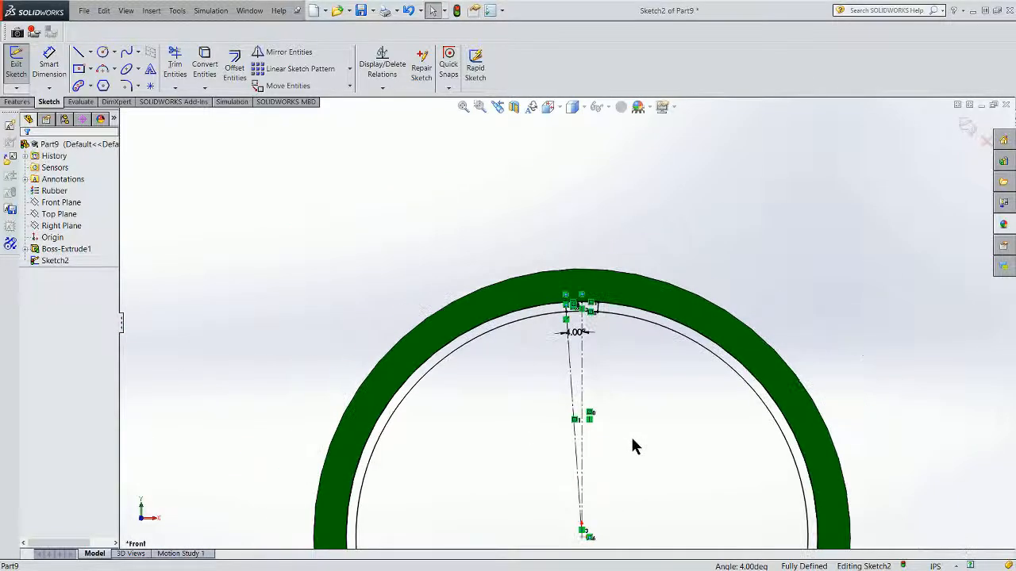
scroll(627, 441, "down", 4)
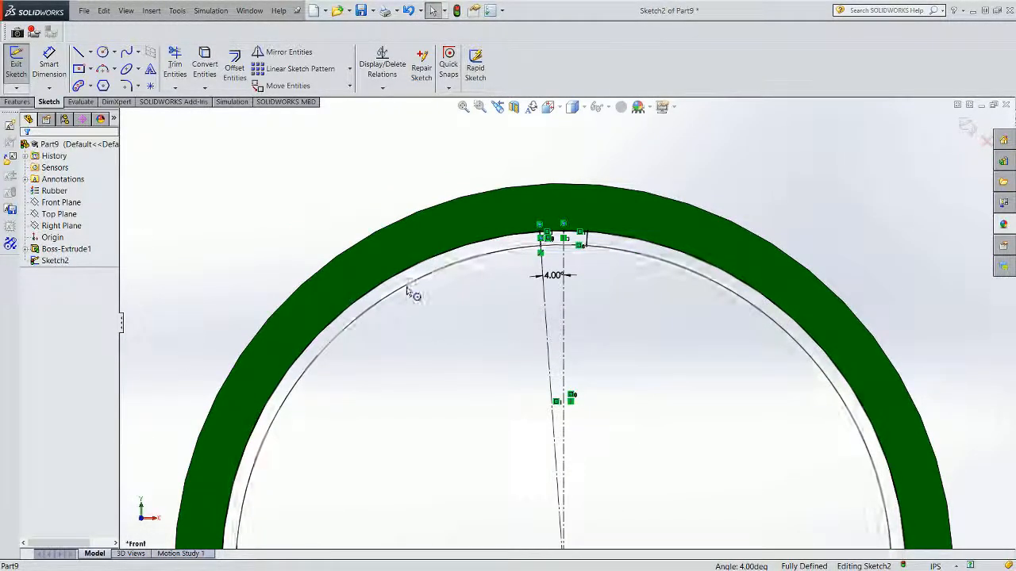
left_click(173, 63)
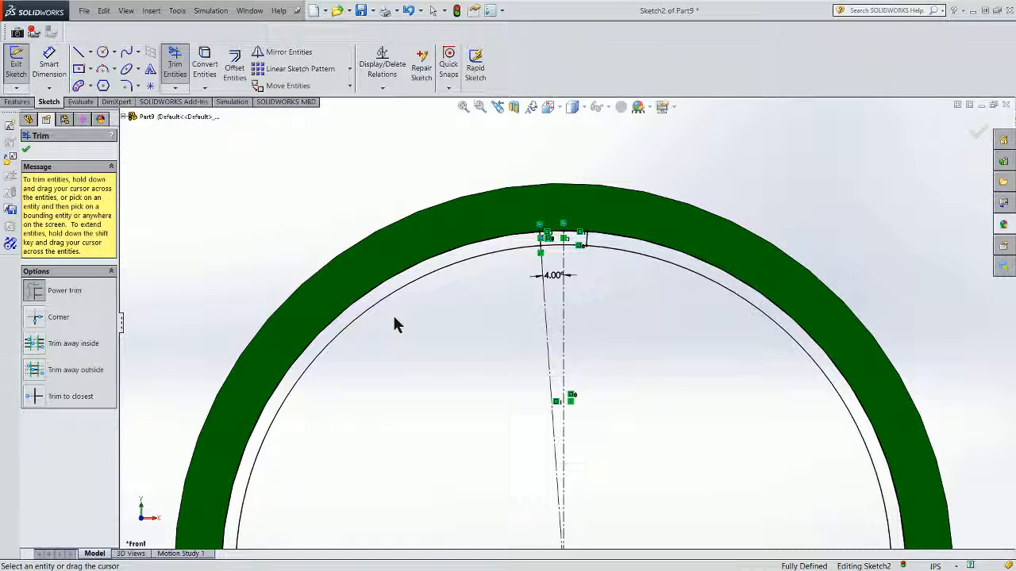
left_click_drag(389, 315, 369, 290)
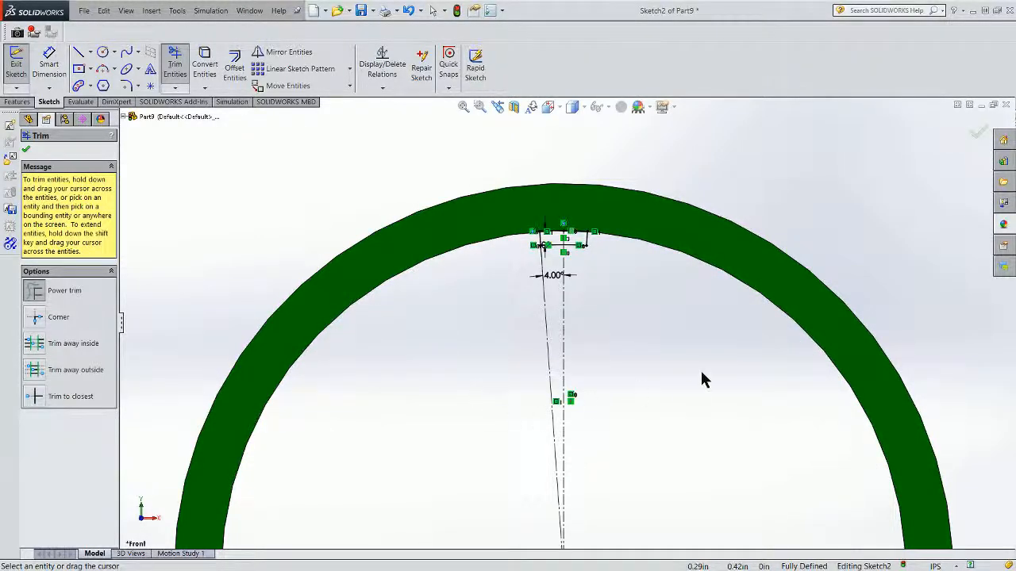
scroll(676, 358, "up", 1)
scroll(611, 306, "down", 3)
scroll(611, 305, "down", 2)
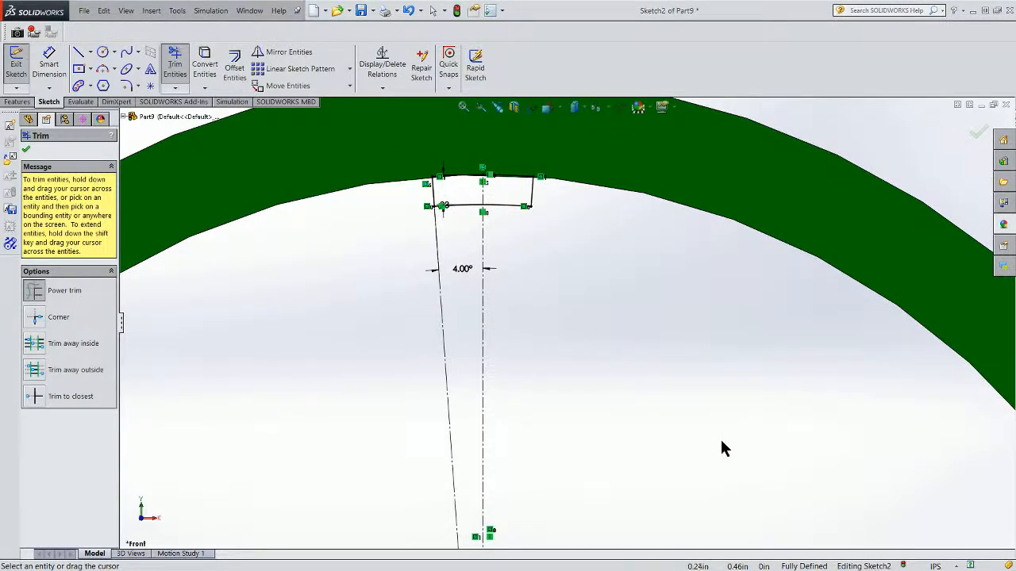
scroll(606, 469, "up", 3)
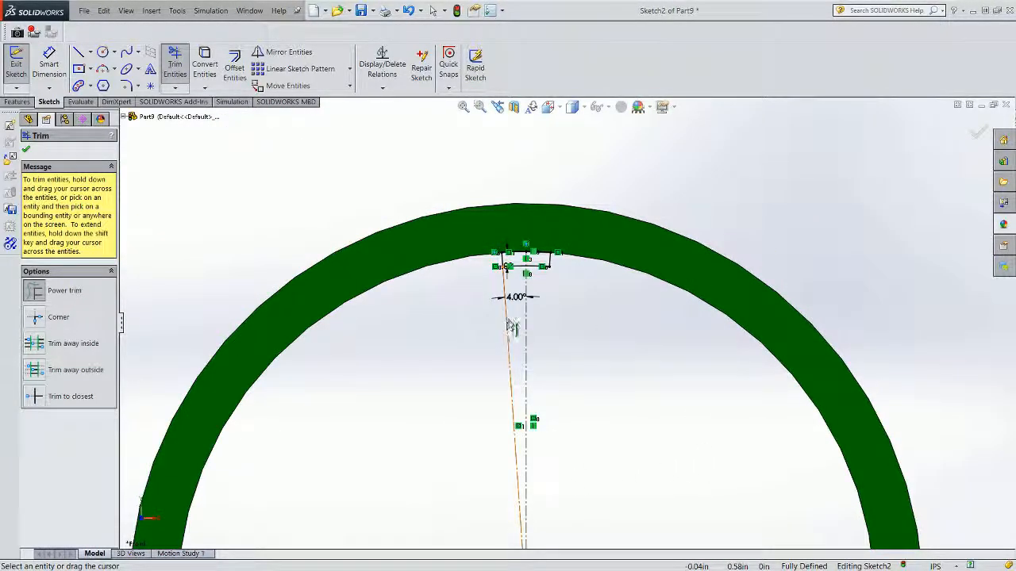
scroll(528, 321, "down", 3)
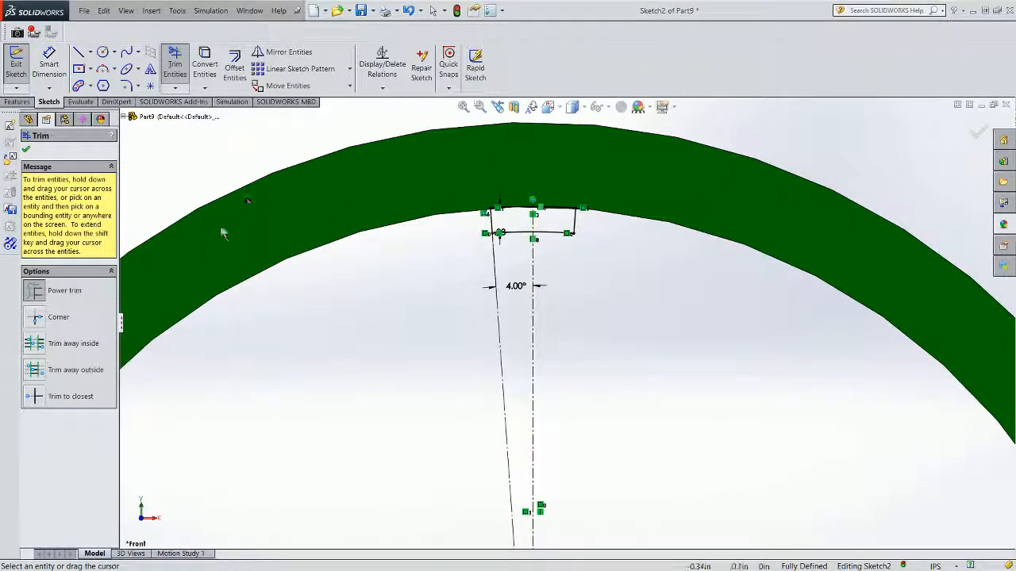
left_click(26, 149)
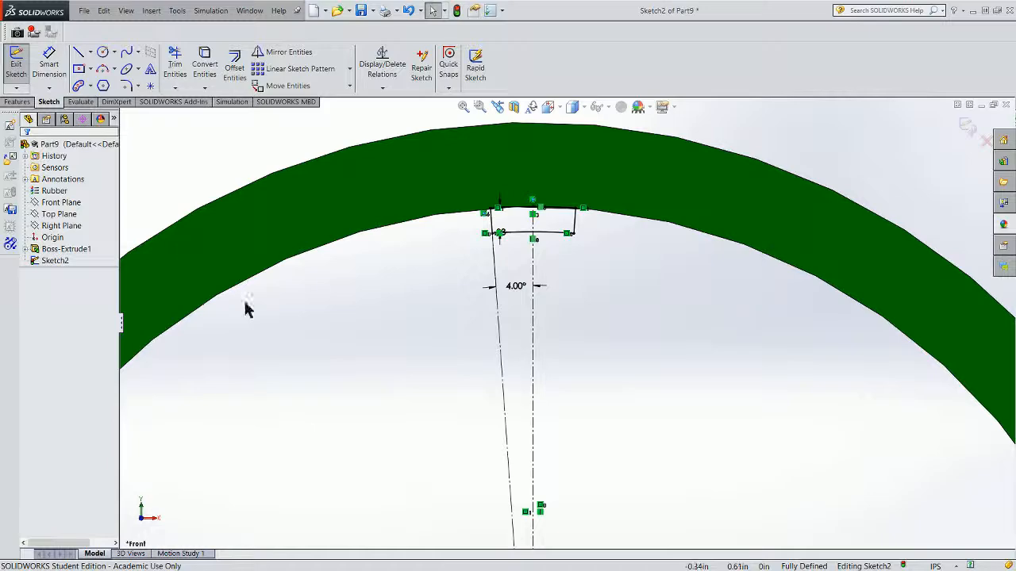
Extrude the trimmed rib profile as a boss with a Mid Plane end condition and a depth of 0.40 in.
scroll(245, 308, "up", 4)
left_click(15, 67)
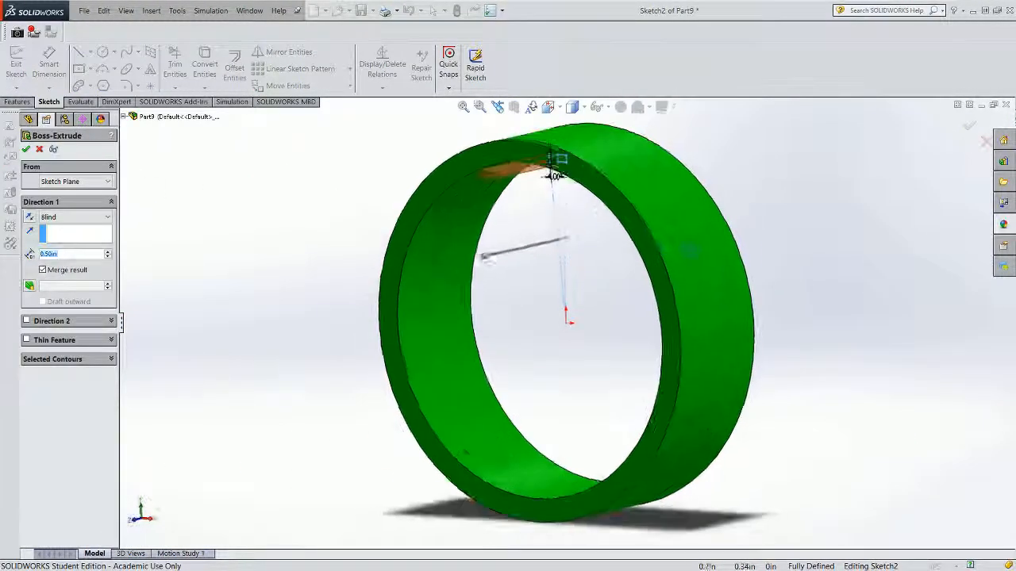
left_click(64, 227)
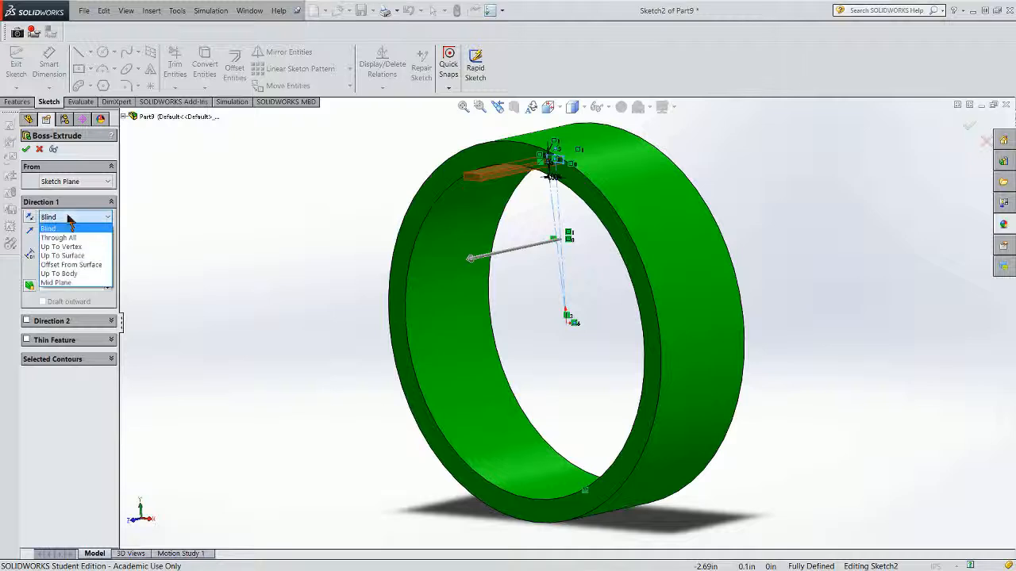
left_click(59, 274)
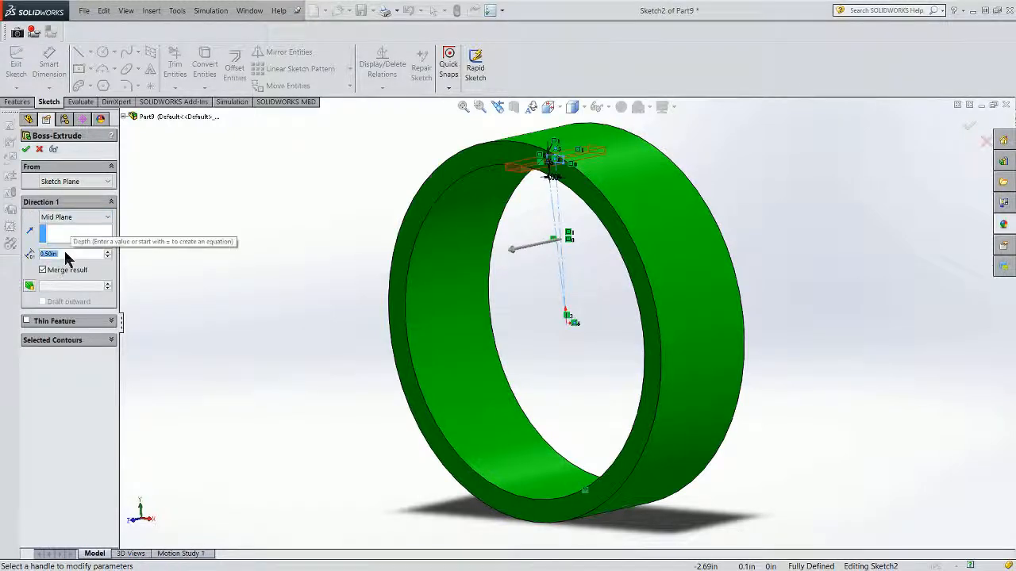
type(".4")
key("Return")
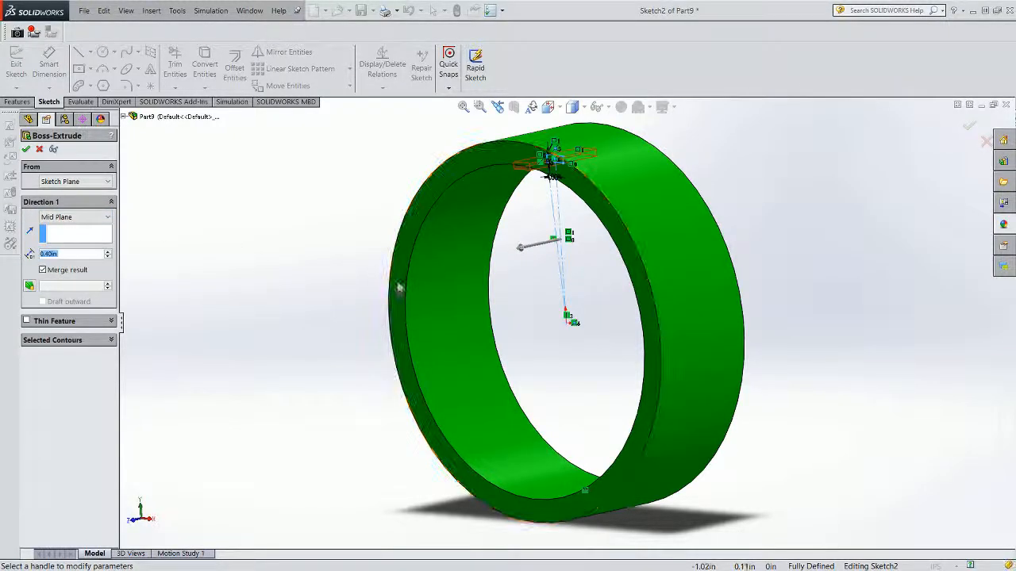
left_click(26, 149)
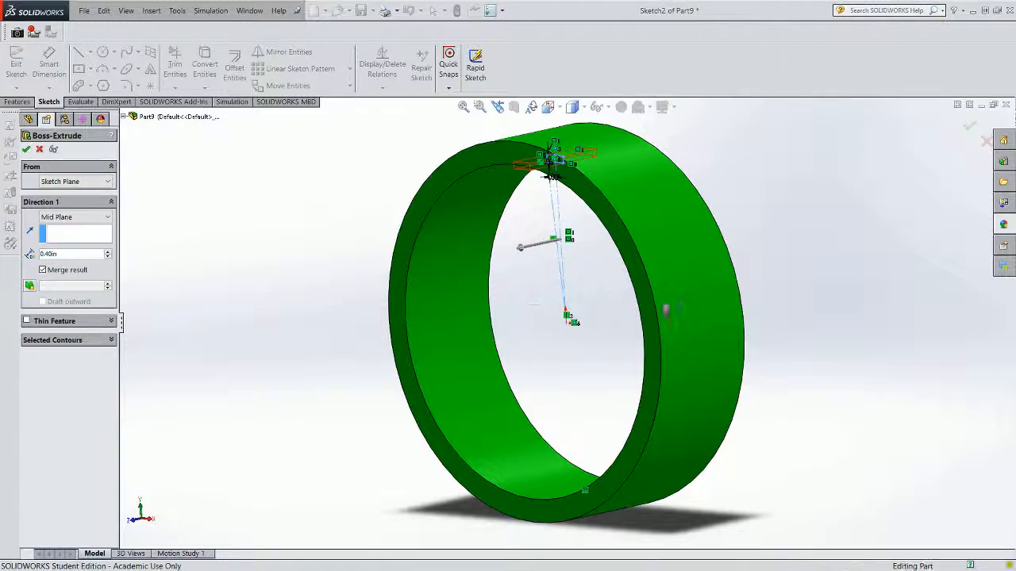
middle_click_drag(657, 304, 615, 299)
left_click(183, 338)
Create a reference axis through the ring's center from its inner cylindrical face.
middle_click_drag(580, 358, 566, 322)
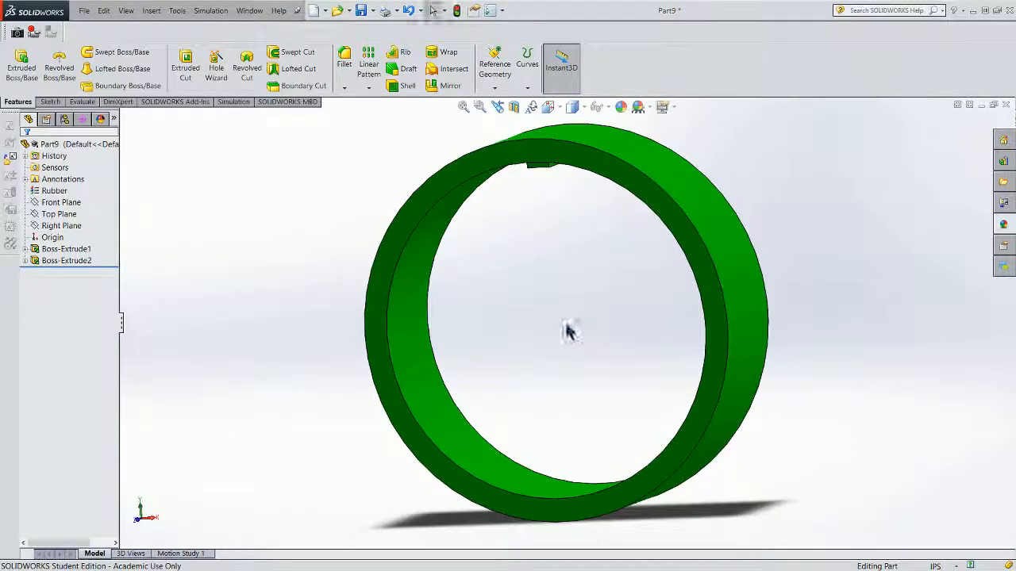
scroll(527, 377, "down", 3)
scroll(516, 371, "up", 4)
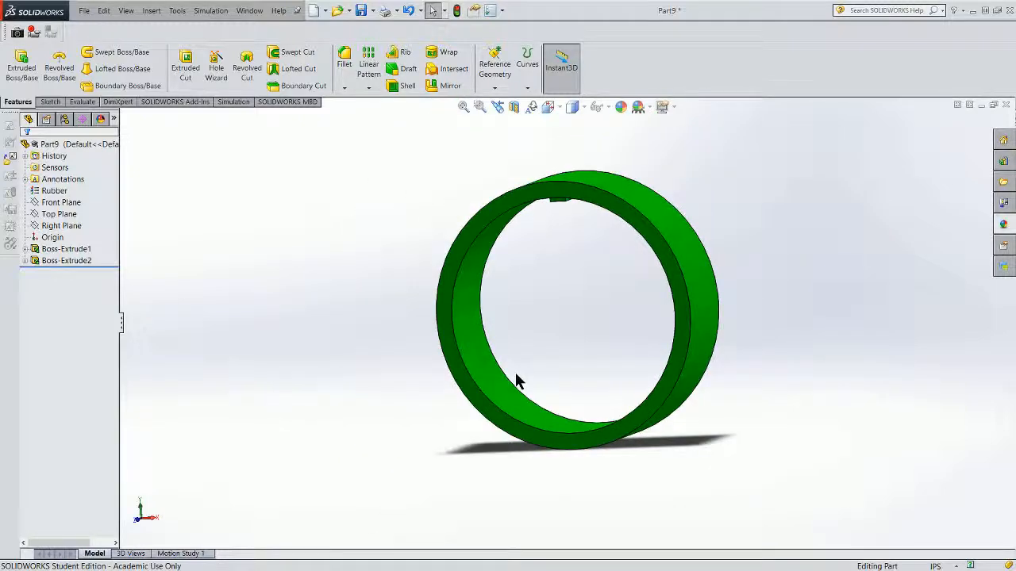
scroll(514, 373, "down", 1)
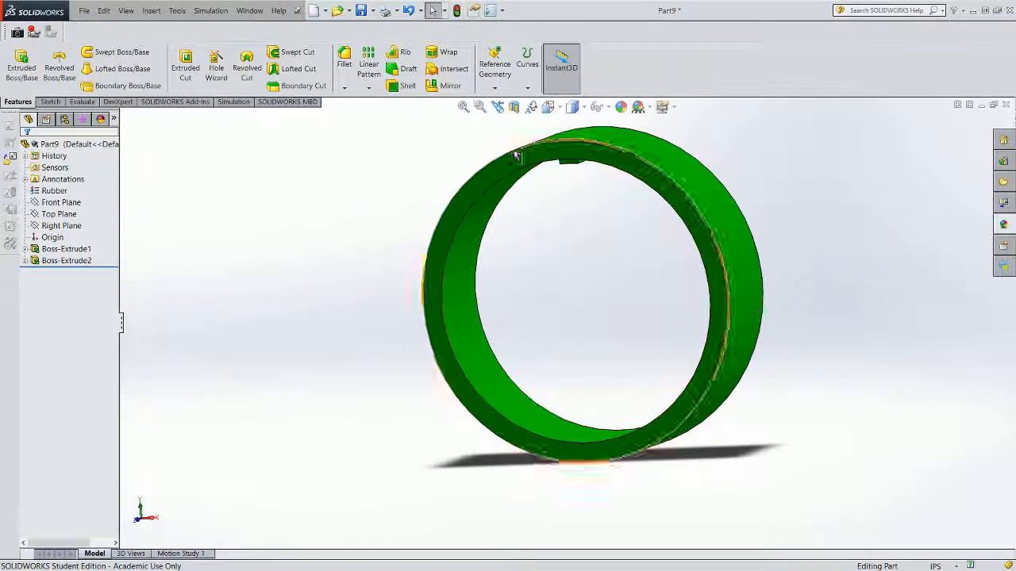
left_click(495, 88)
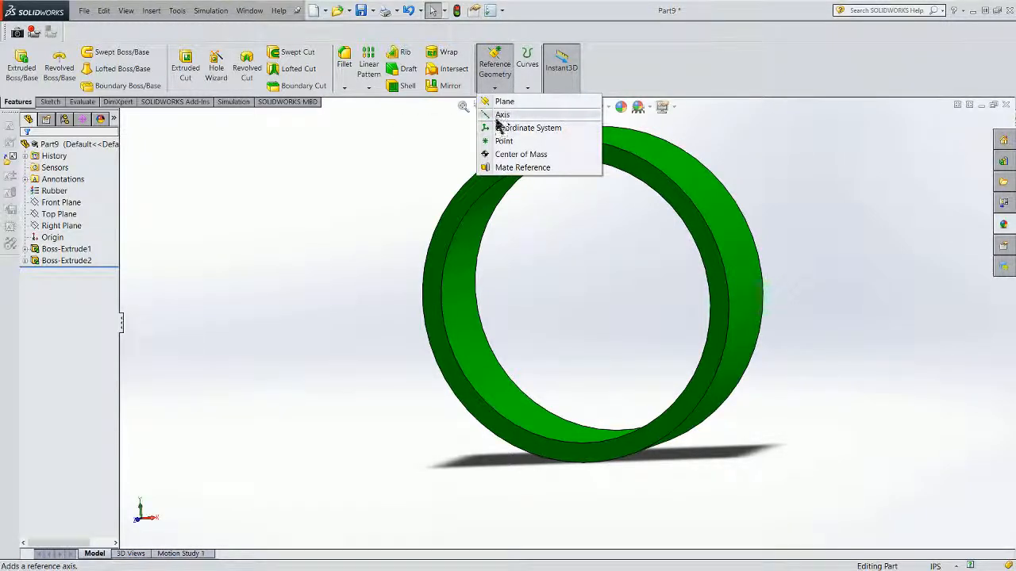
left_click(500, 115)
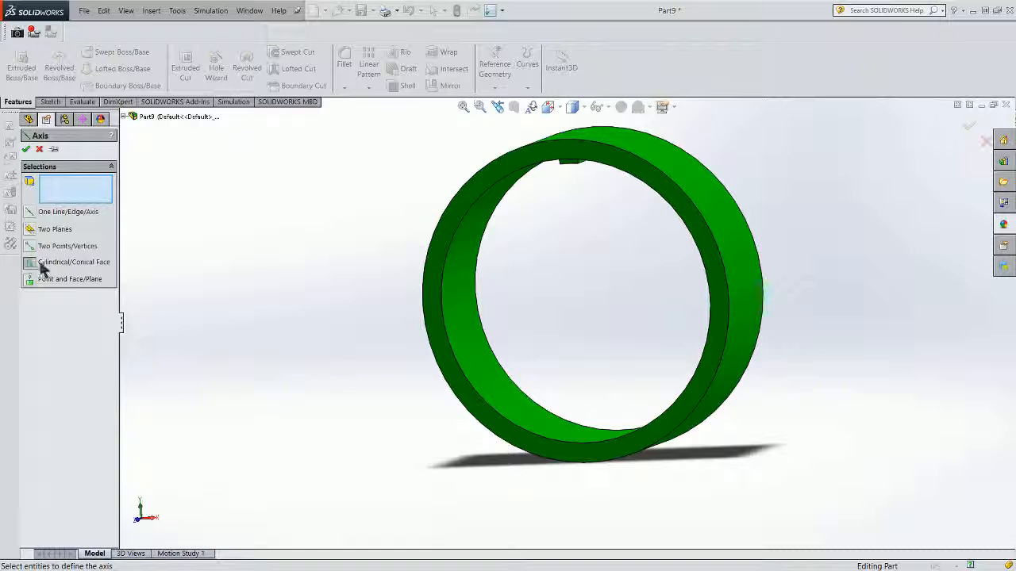
left_click(474, 347)
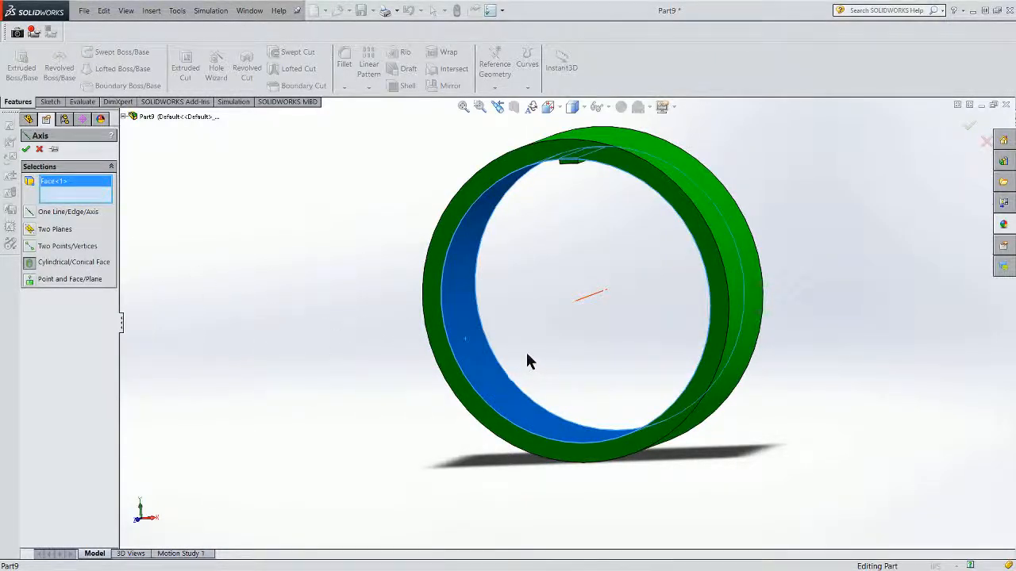
left_click(25, 149)
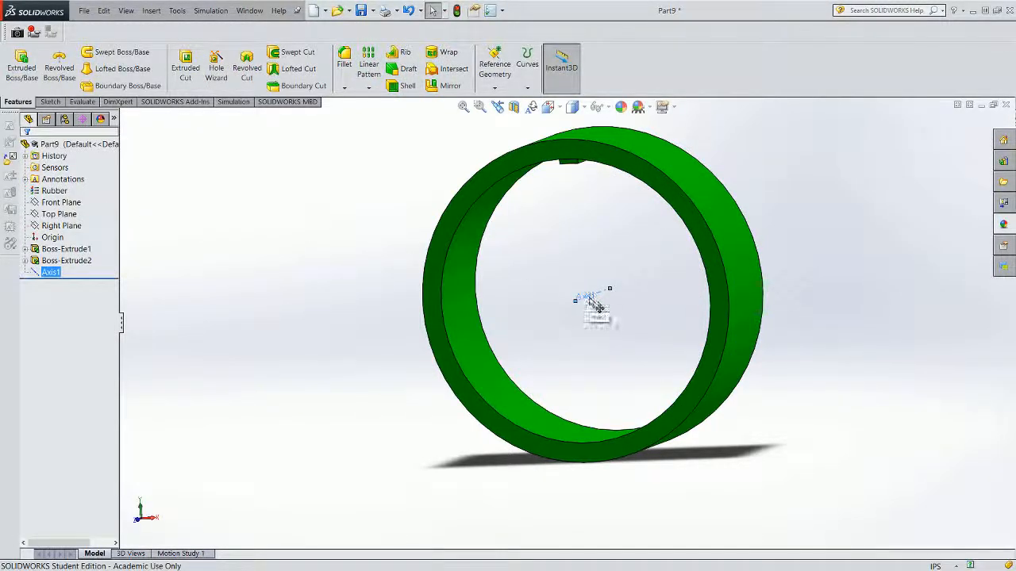
Rename the new reference axis Tire Axis.
left_click(52, 272)
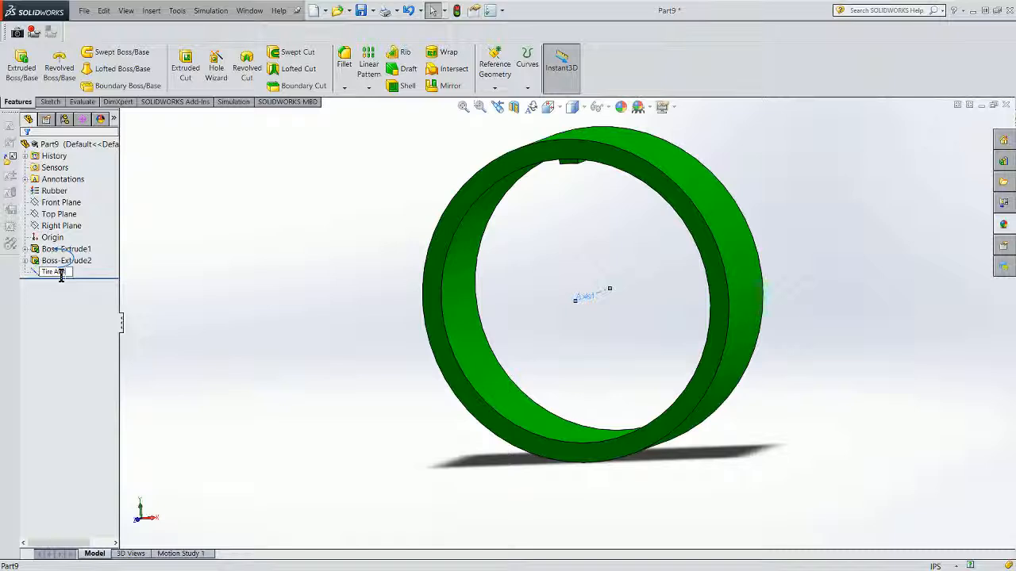
key("Return")
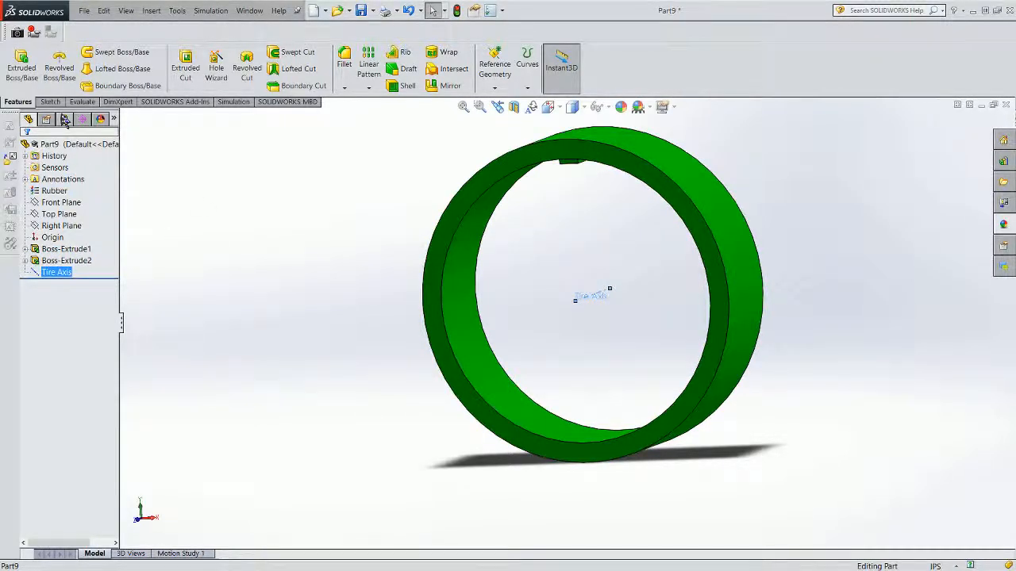
left_click(257, 208)
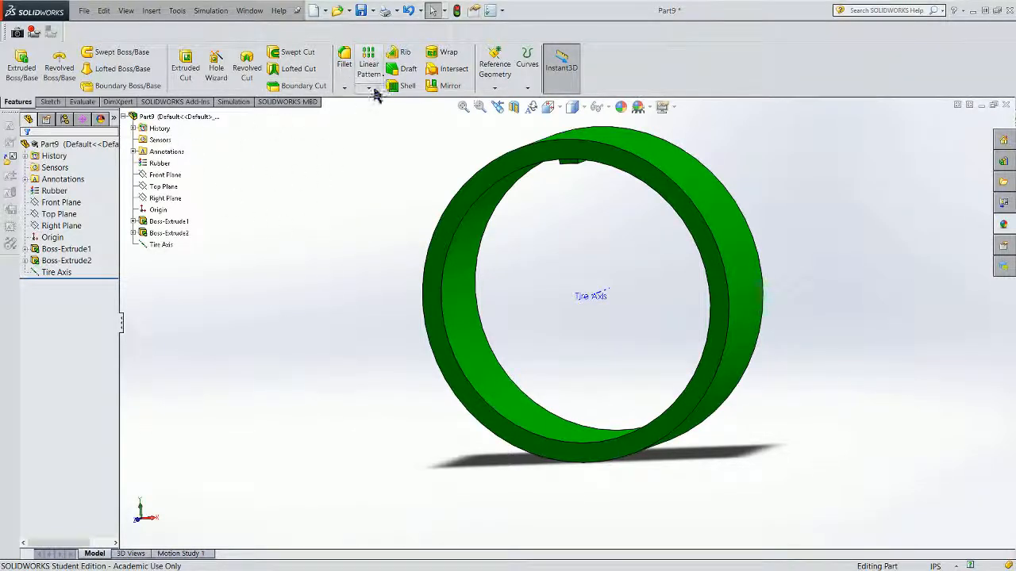
Begin a circular pattern feature that uses Tire Axis as the pattern axis.
scroll(582, 185, "down", 5)
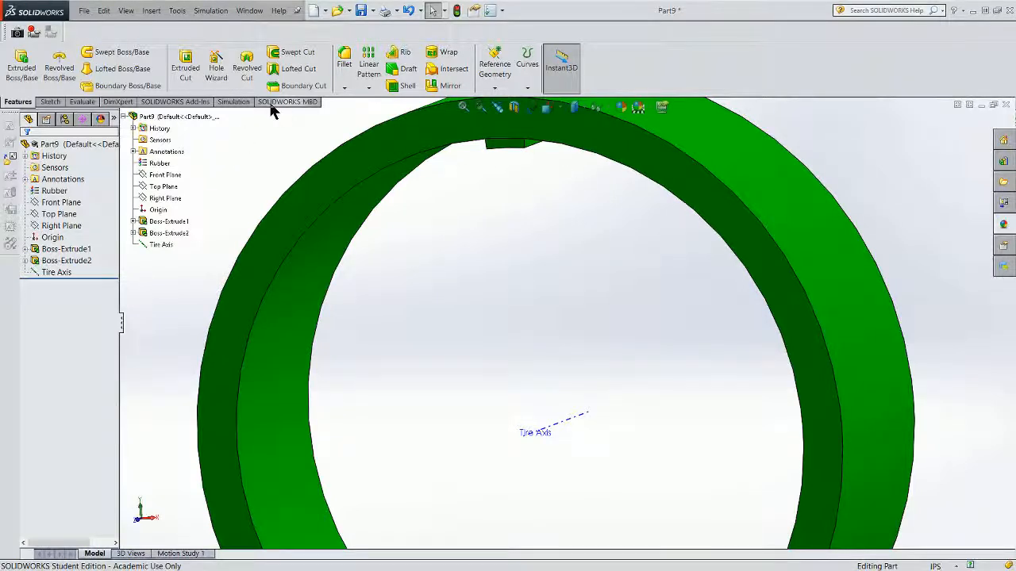
left_click(369, 88)
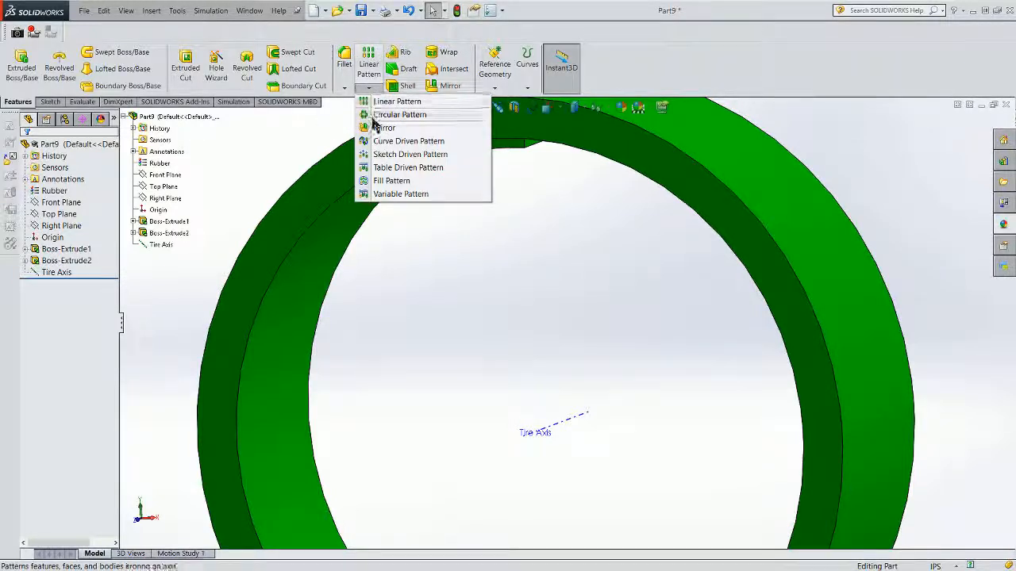
left_click(375, 115)
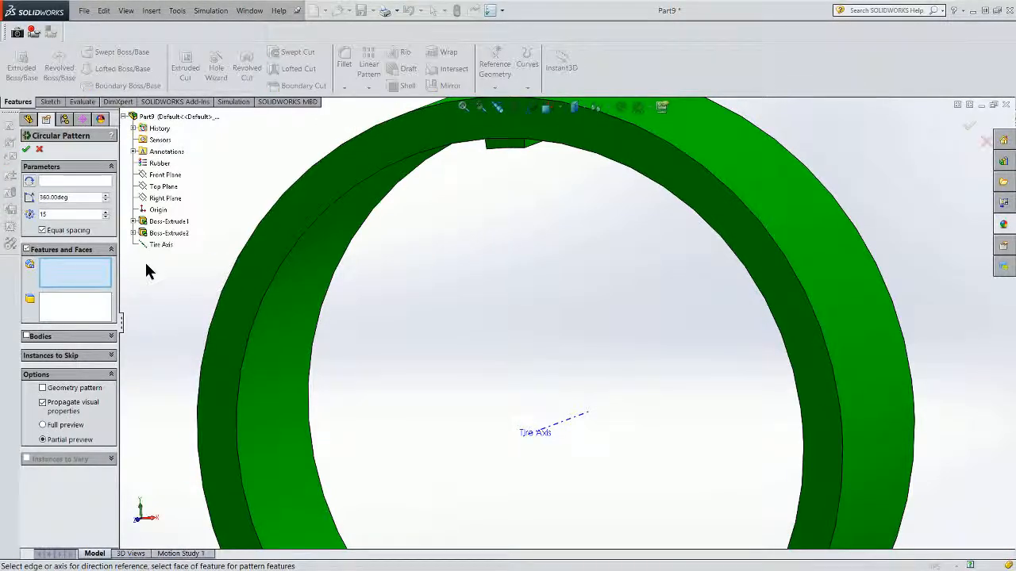
left_click(27, 184)
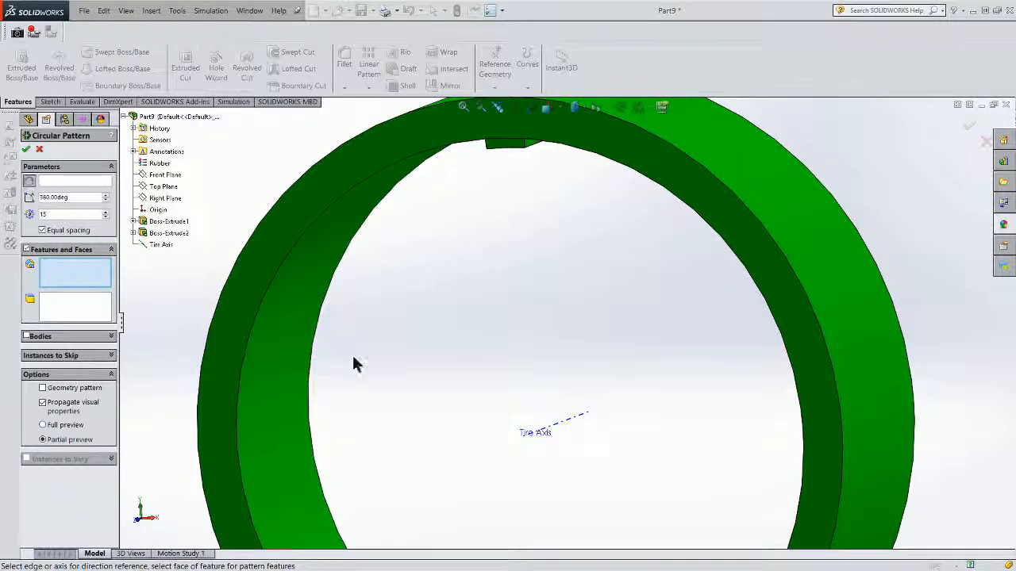
scroll(365, 366, "up", 3)
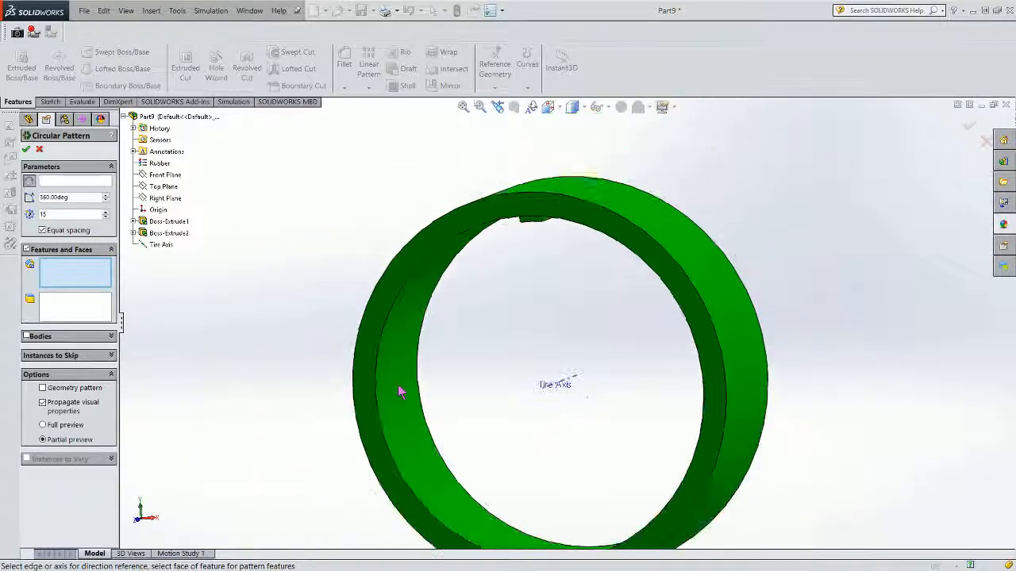
left_click(561, 386)
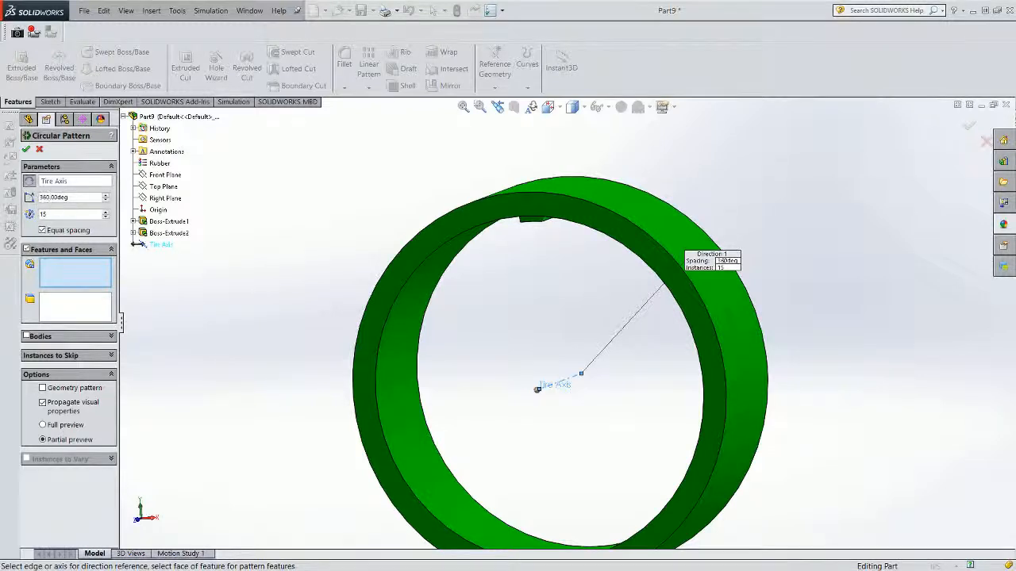
left_click(408, 425)
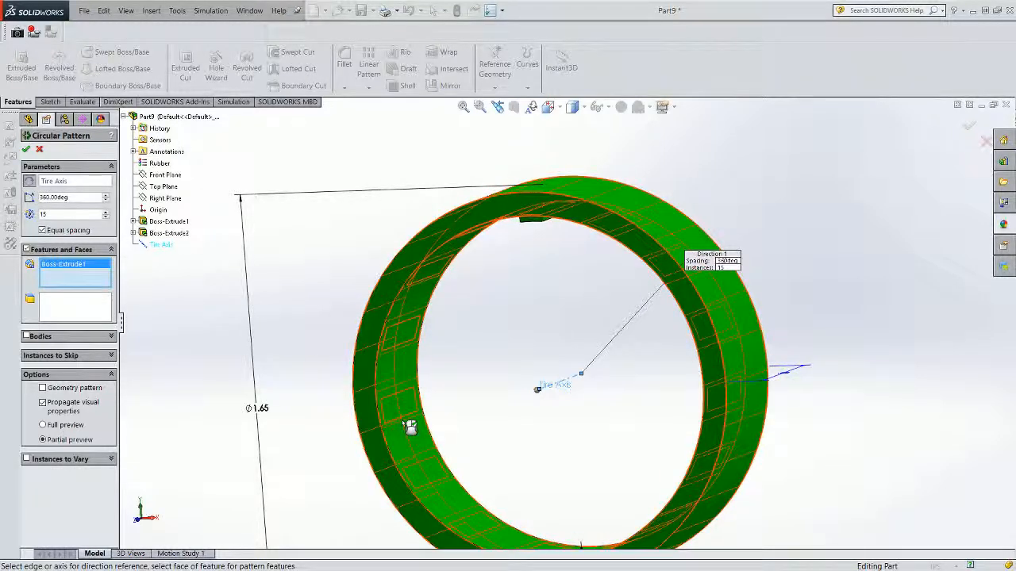
right_click(88, 270)
left_click(109, 270)
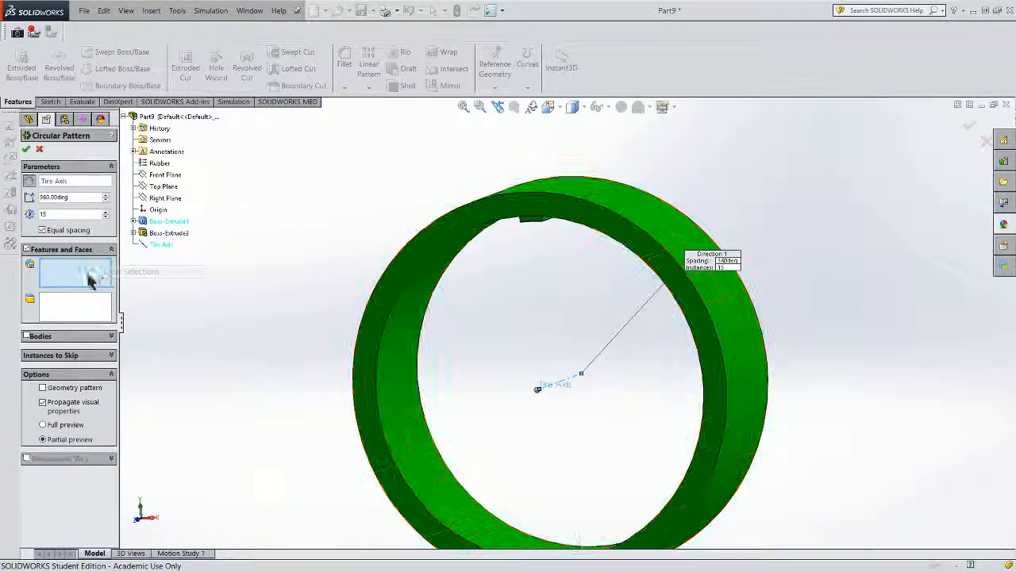
Circular-pattern the rib extrusion Boss-Extrude2 about Tire Axis with 15 equally spaced instances over 360 degrees.
left_click(64, 181)
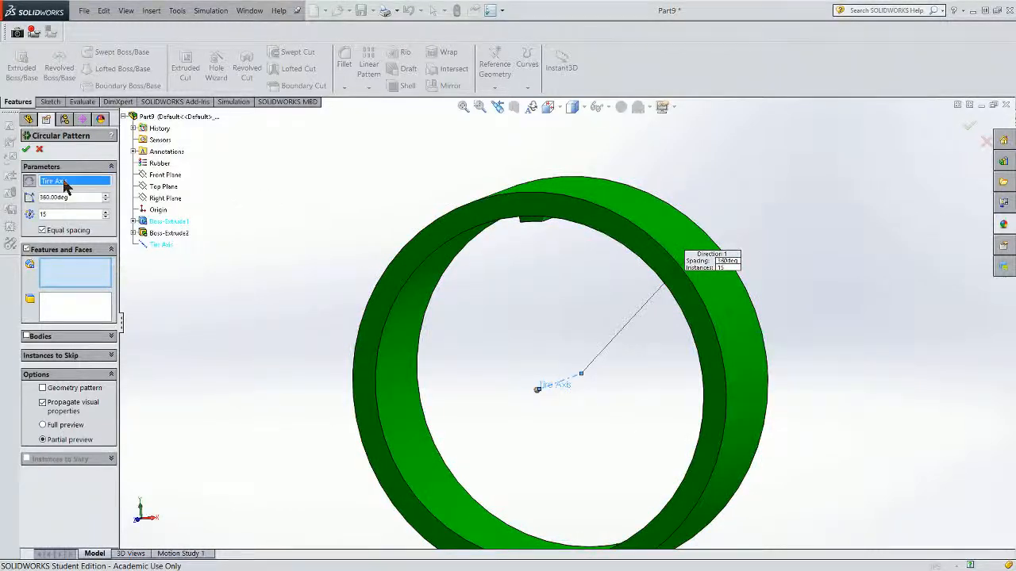
left_click(407, 412)
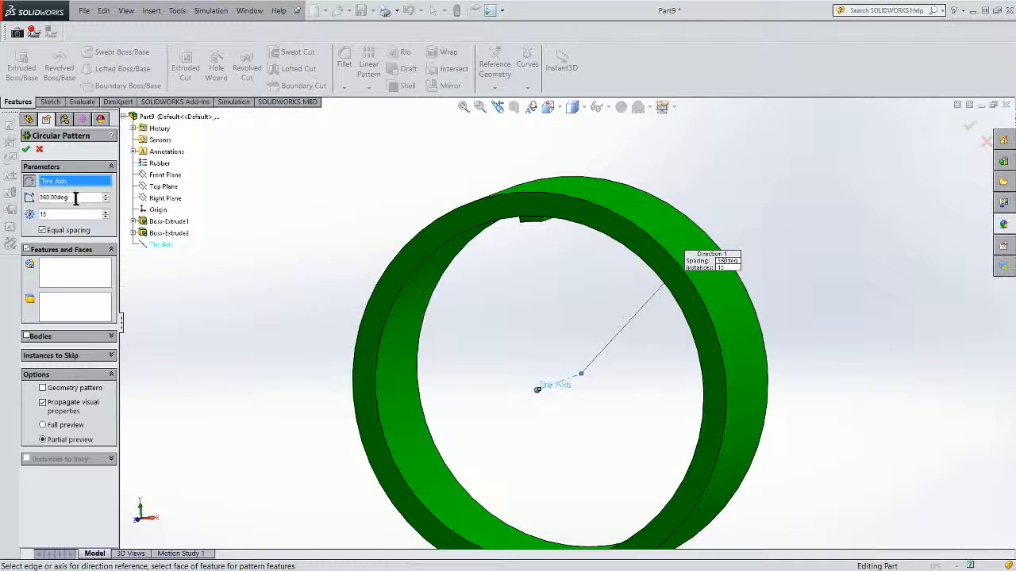
left_click(64, 268)
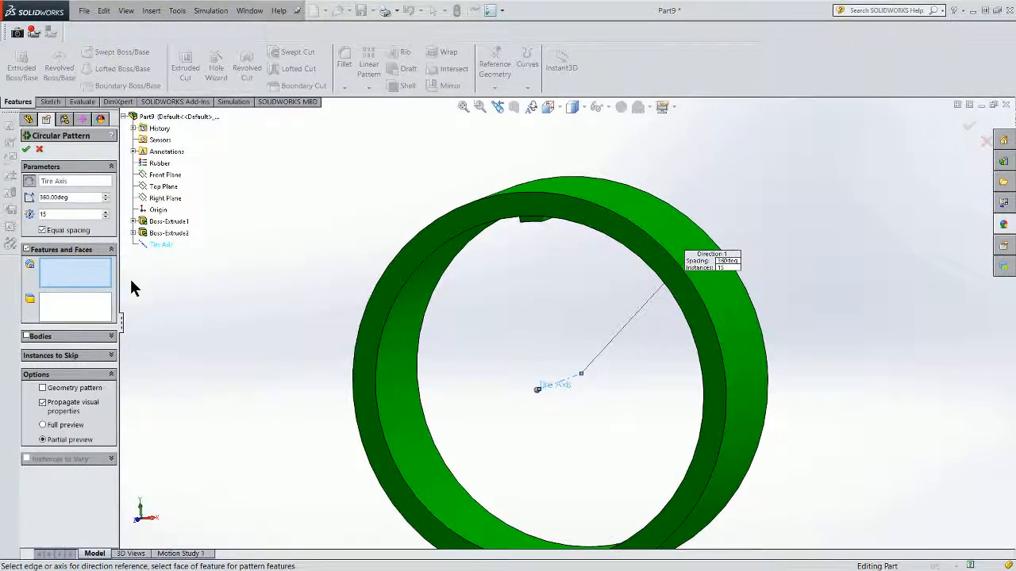
left_click(133, 222)
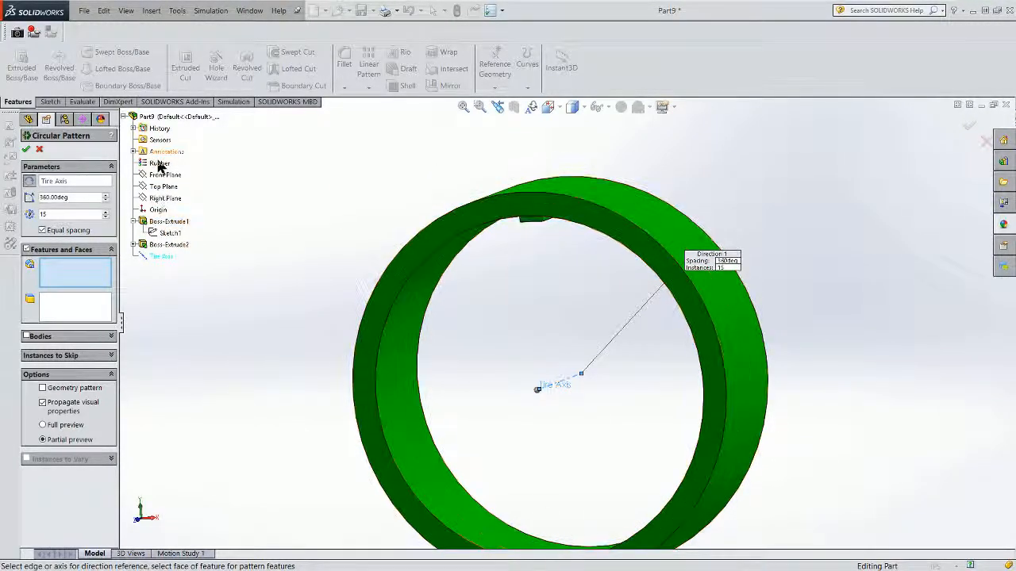
left_click(158, 246)
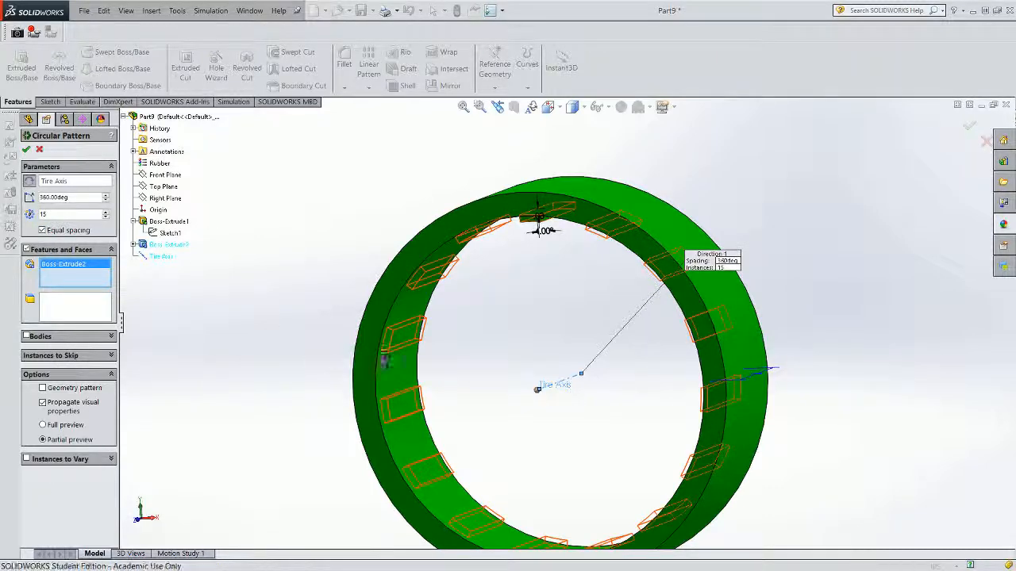
left_click(27, 150)
middle_click_drag(554, 300, 537, 293)
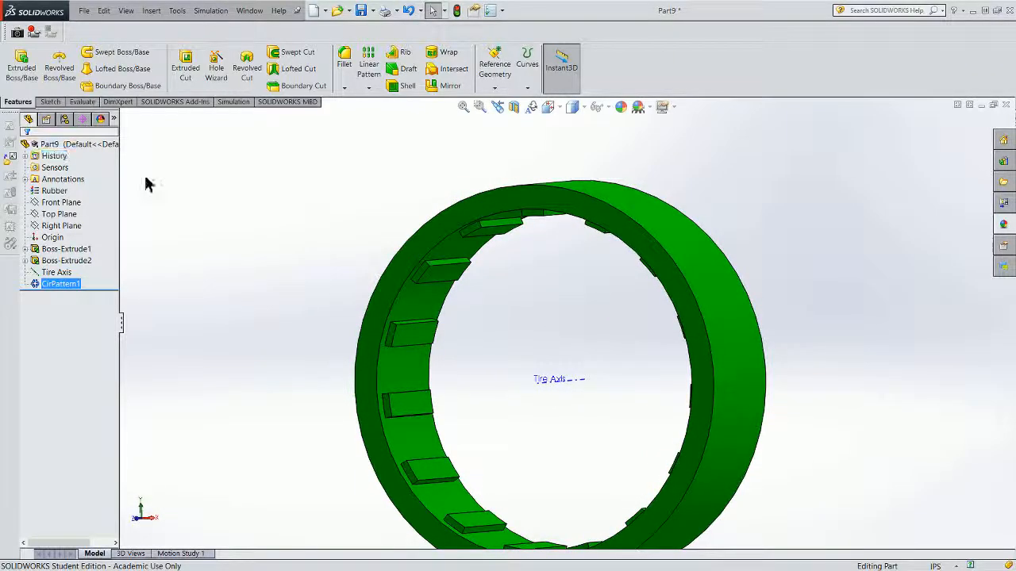
scroll(351, 359, "down", 1)
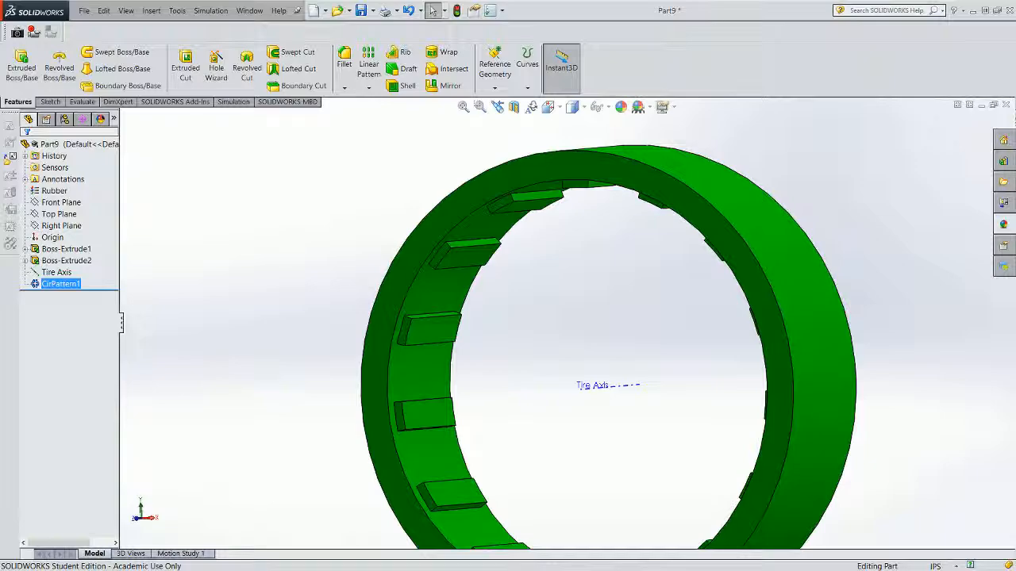
Check the next extrusion in the Word activity instructions and start an extruded boss sketch on the Front Plane in SOLIDWORKS.
left_click_drag(0, 124, 708, 125)
double_click(708, 125)
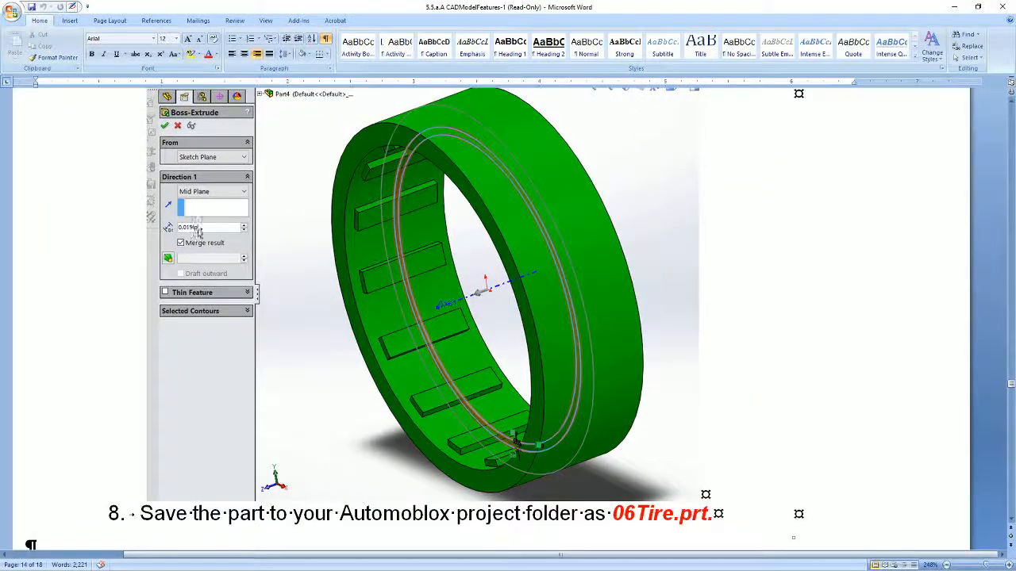
left_click_drag(632, 8, 0, 124)
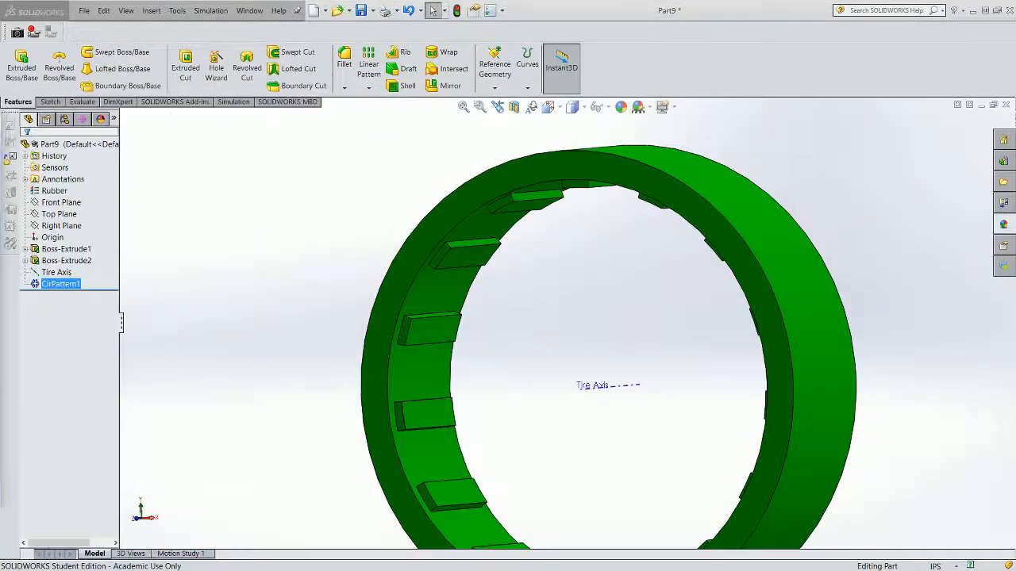
left_click(22, 68)
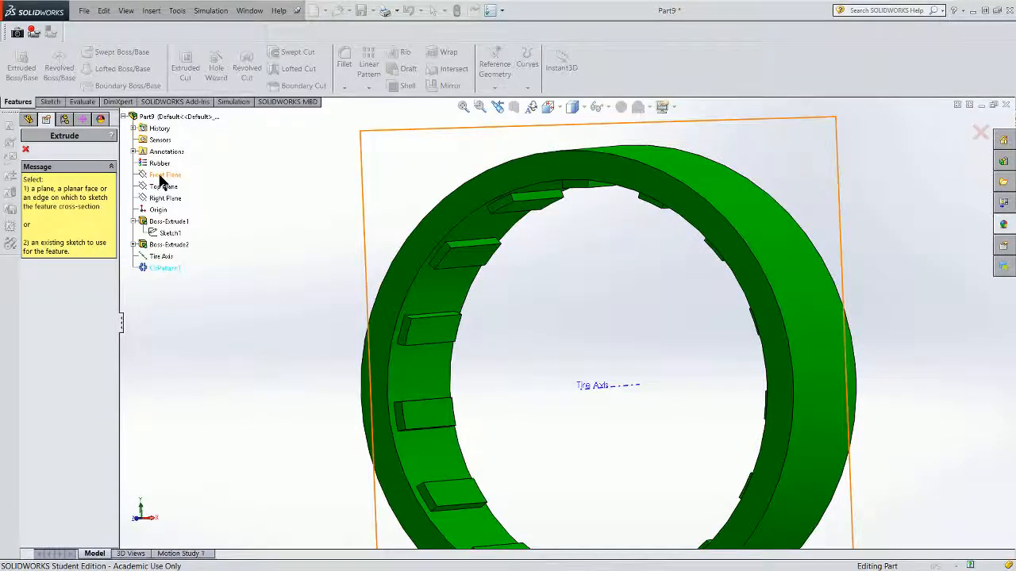
left_click(160, 175)
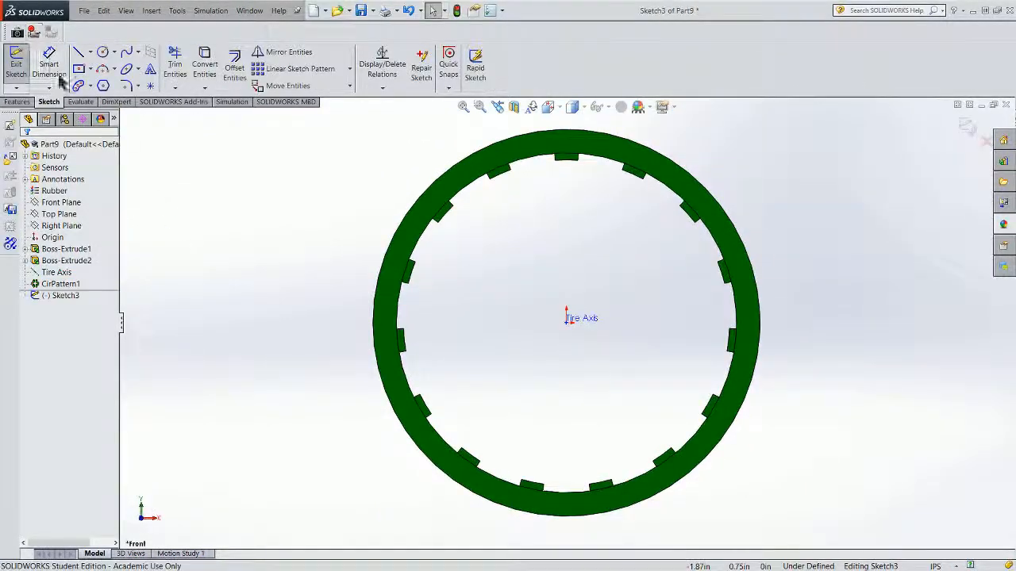
left_click(203, 64)
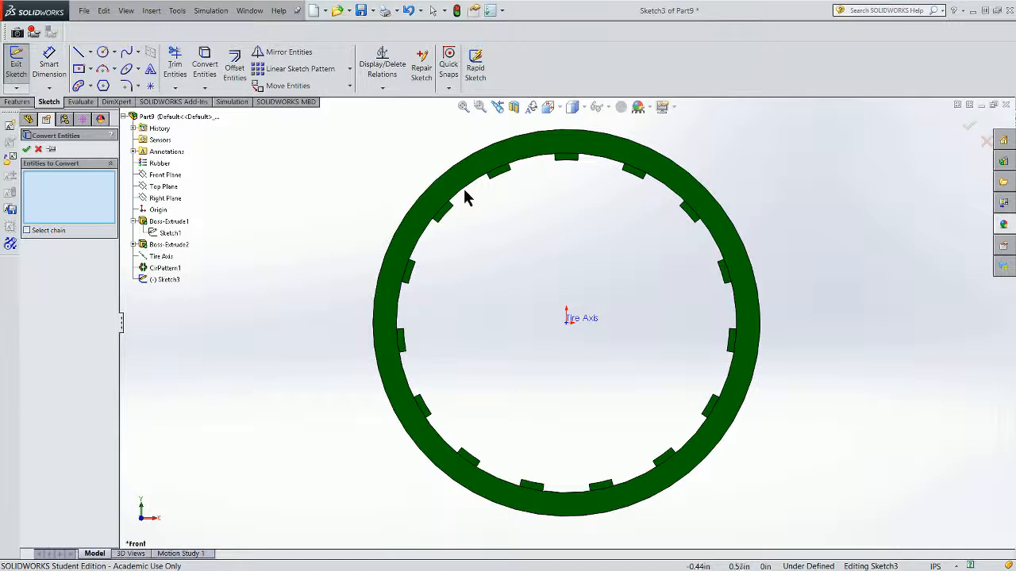
left_click(467, 193)
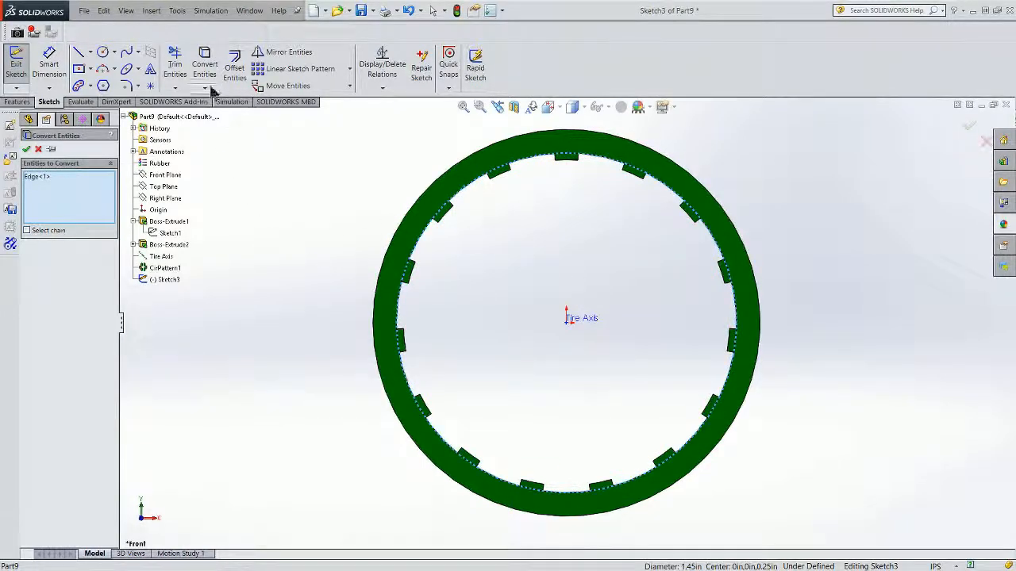
left_click(235, 66)
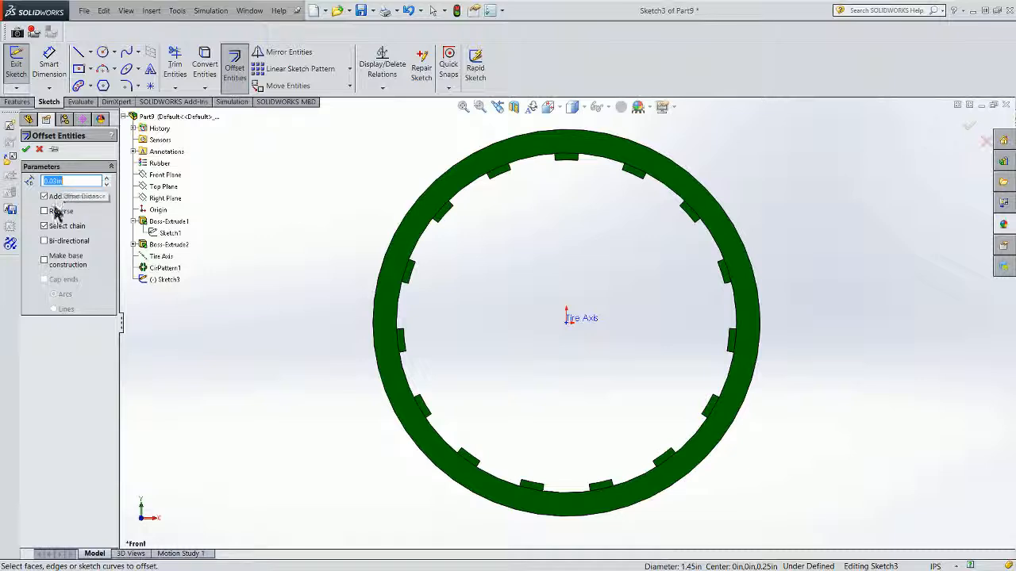
Convert the ring's inner circular edge into the sketch and offset the resulting circle inward by 0.03 in.
left_click(205, 65)
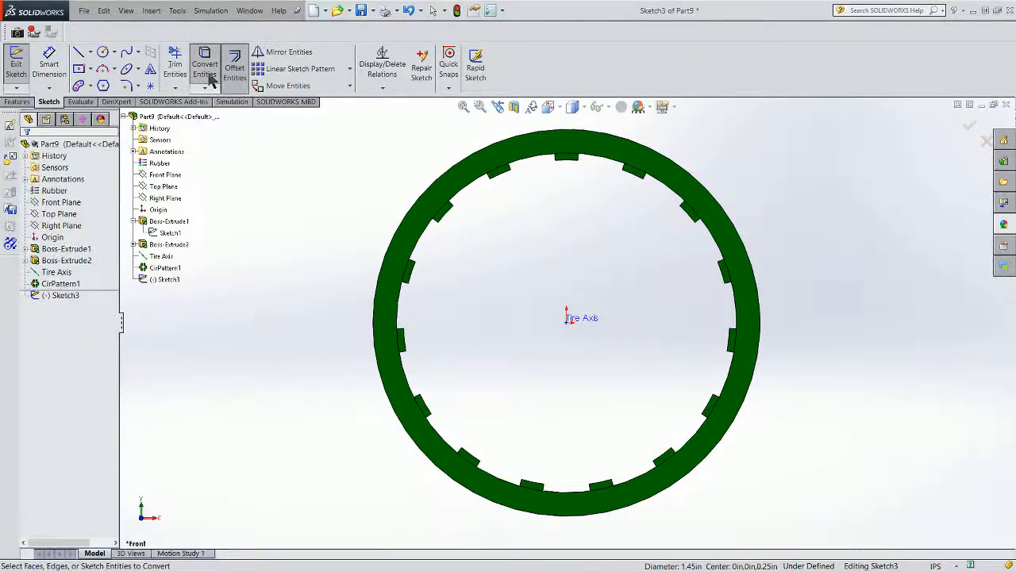
left_click(465, 196)
left_click(26, 148)
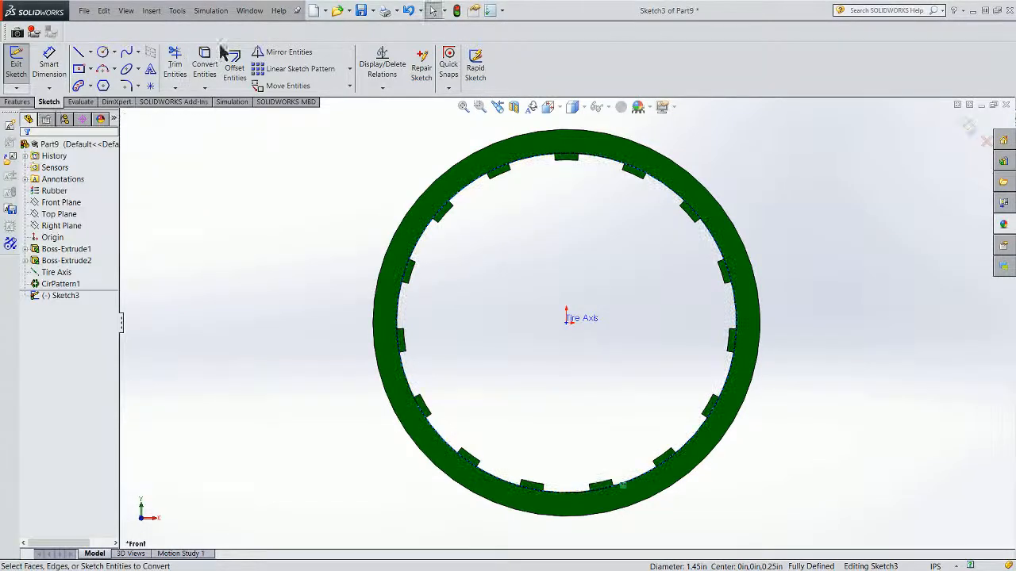
left_click(235, 67)
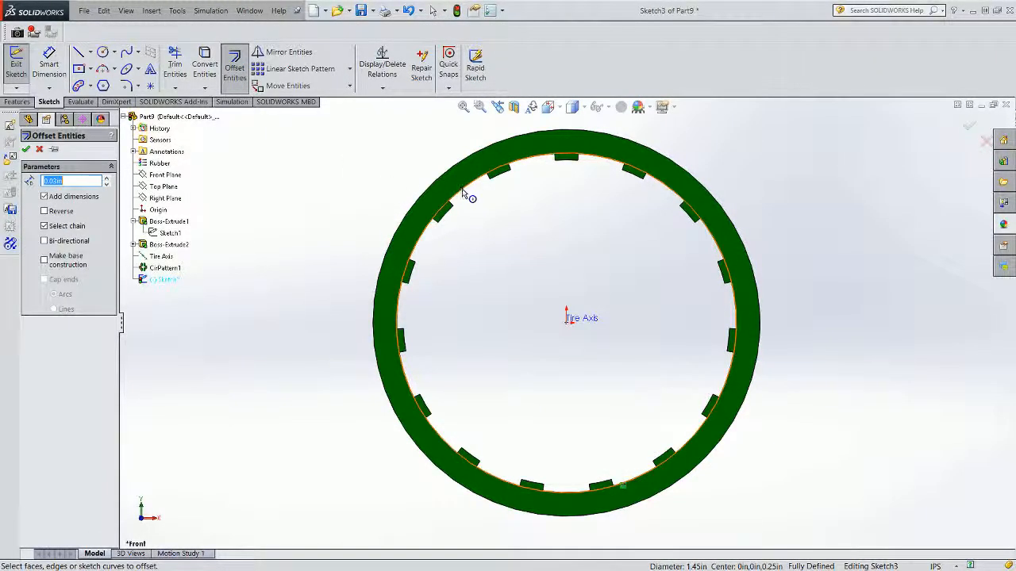
left_click(45, 211)
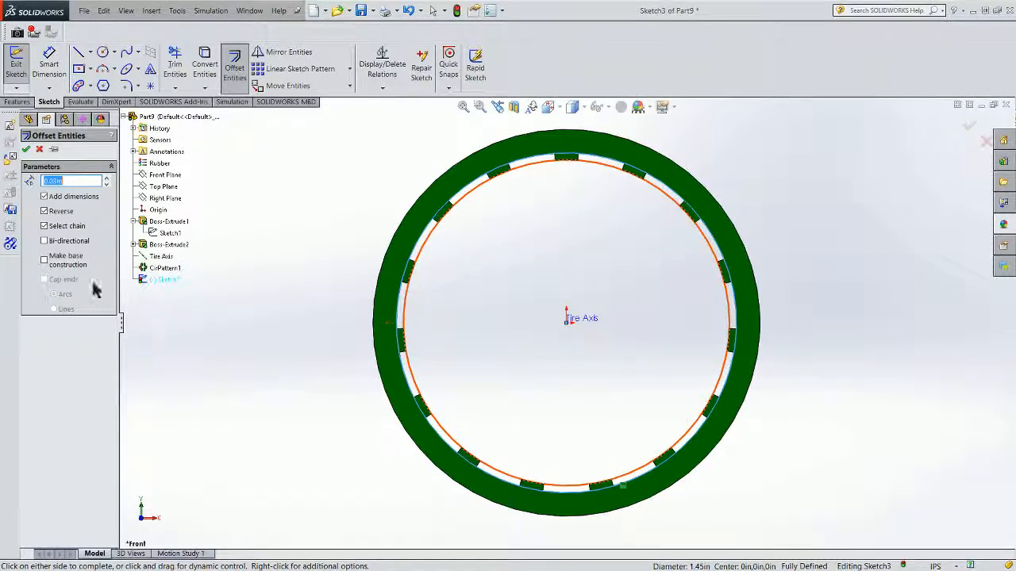
left_click(26, 149)
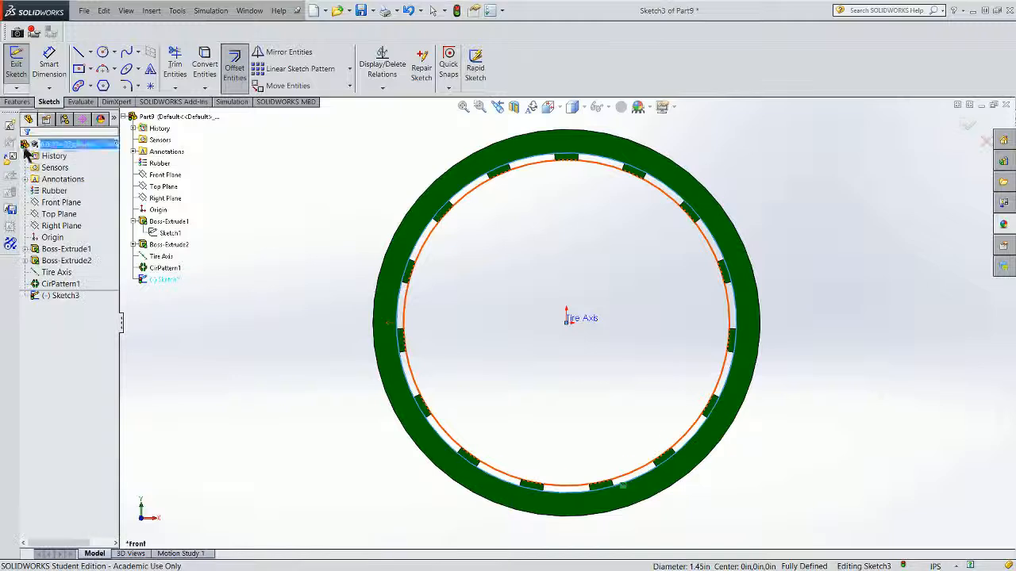
Extrude the thin band between the two circles as a boss with a Mid Plane end condition and a depth of 0.015 in.
left_click(16, 74)
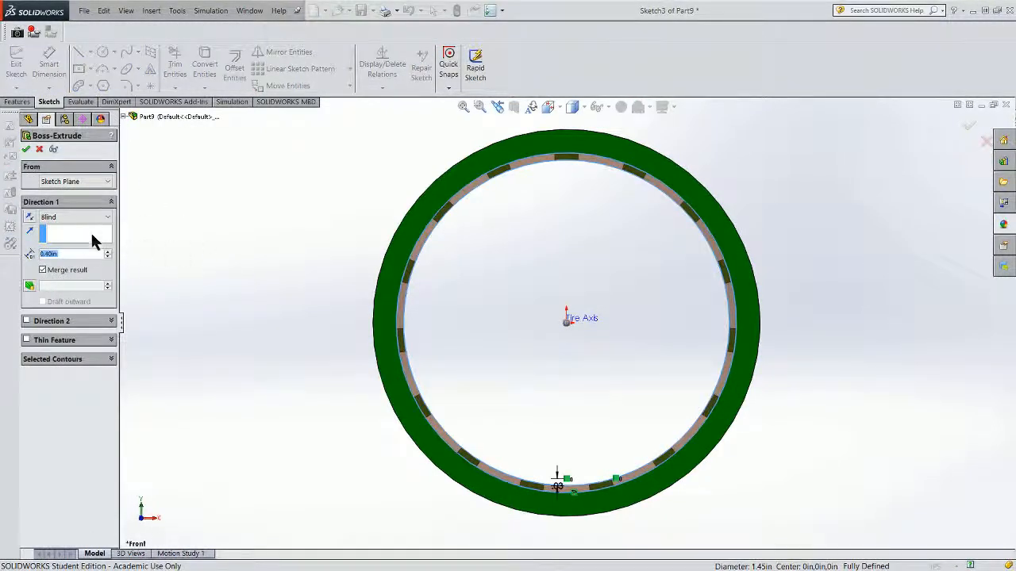
left_click(90, 217)
left_click(75, 281)
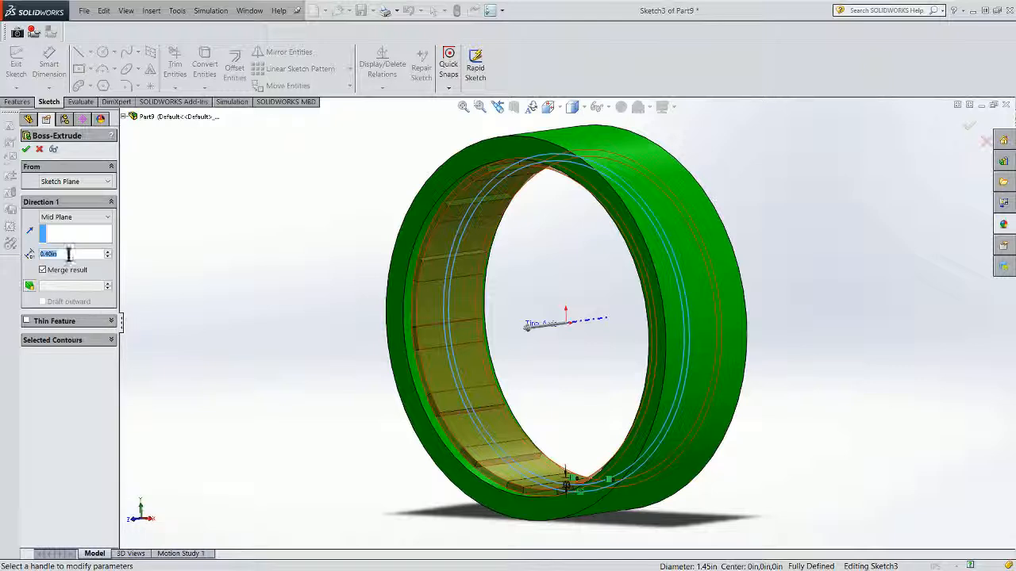
type("0.015")
key("Return")
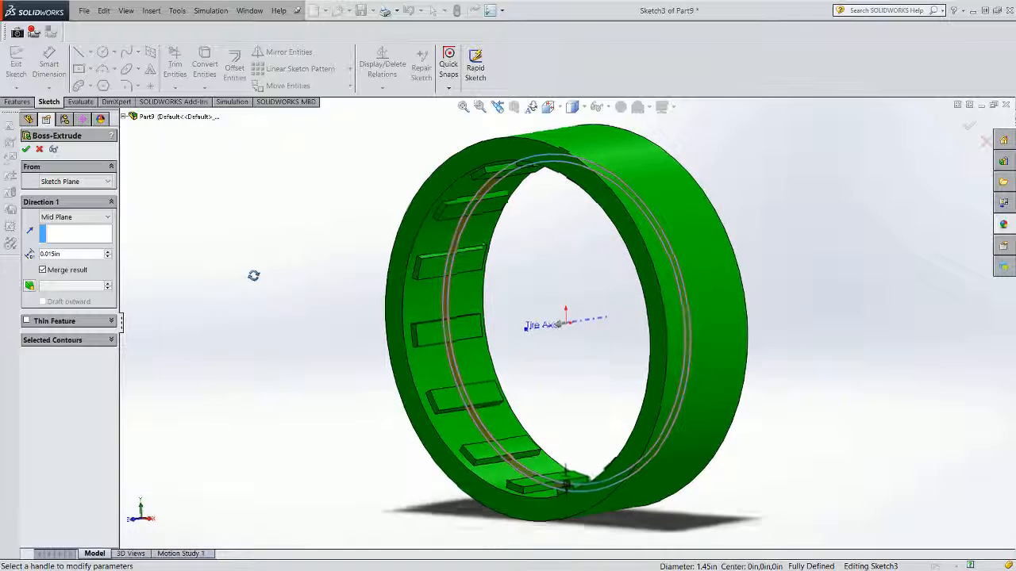
middle_click_drag(254, 276, 240, 275)
left_click(27, 150)
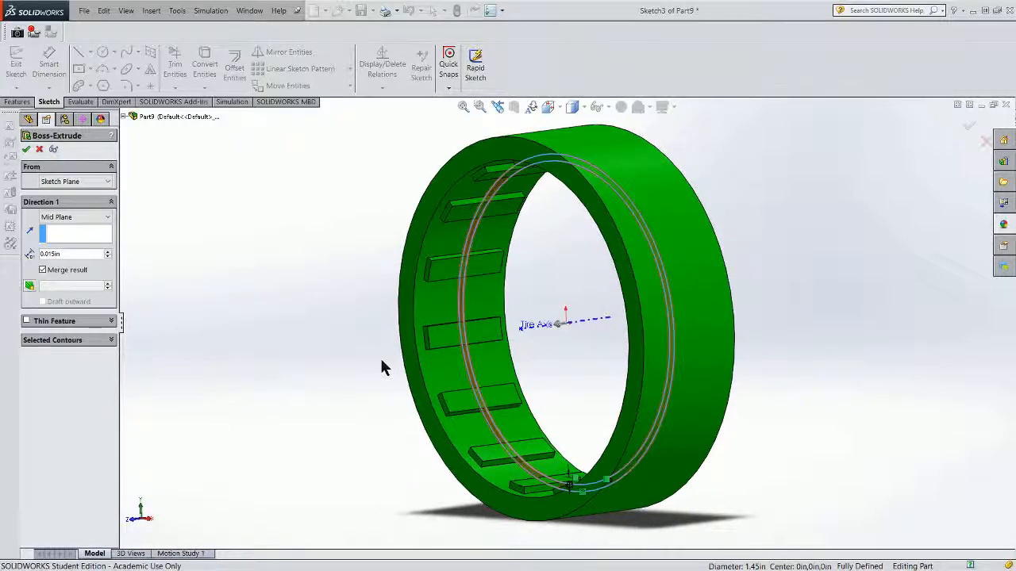
left_click(197, 288)
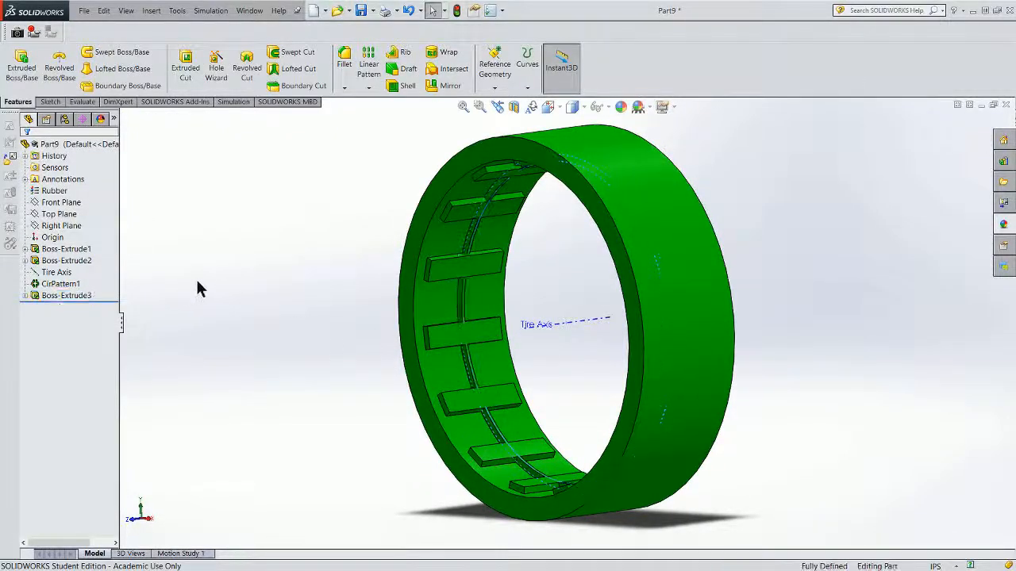
Hide the Tire Axis reference axis, leaving its name as it is.
middle_click_drag(312, 342, 323, 324)
left_click(60, 272)
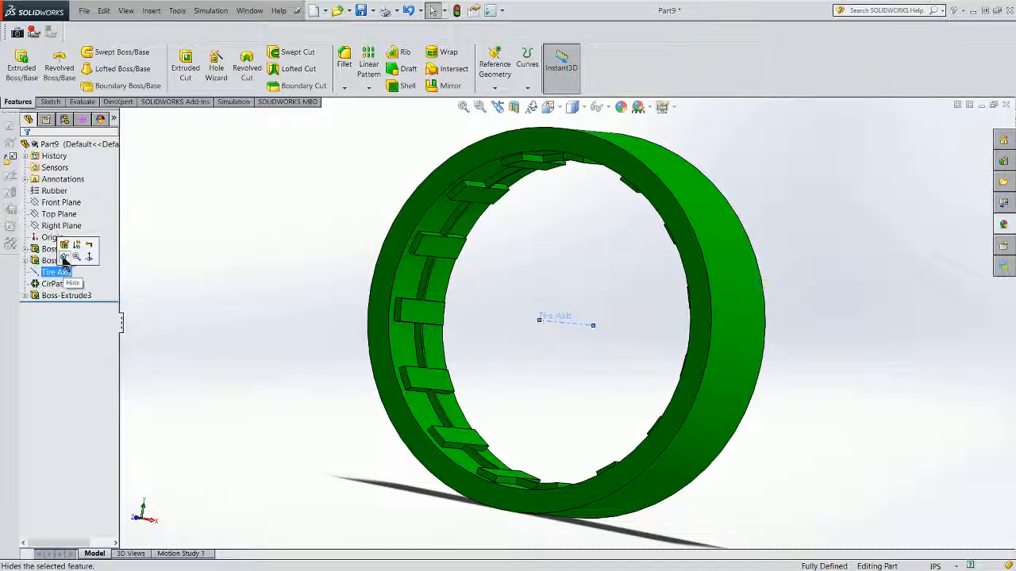
left_click(64, 258)
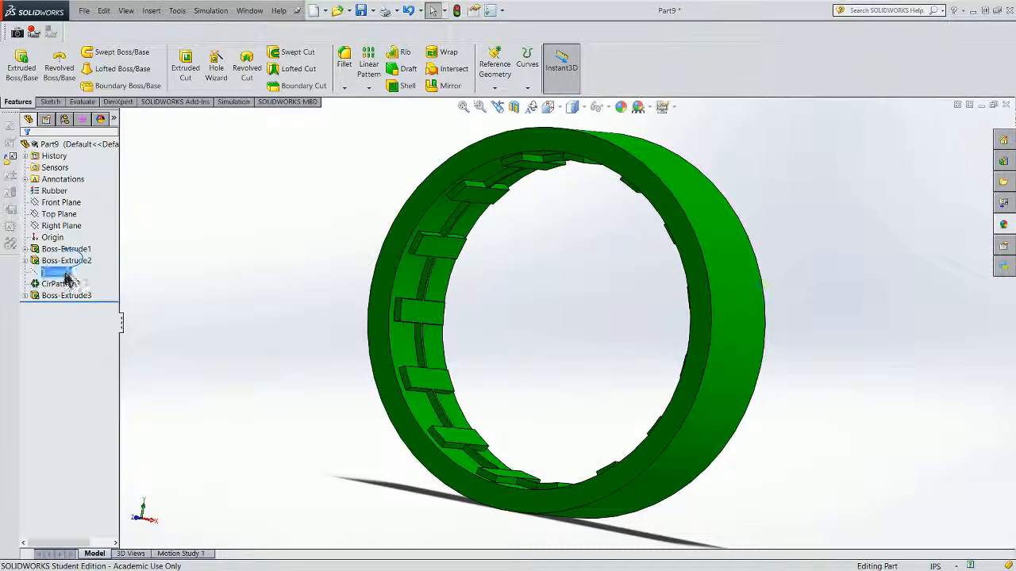
left_click(62, 274)
left_click(66, 259)
left_click(67, 261)
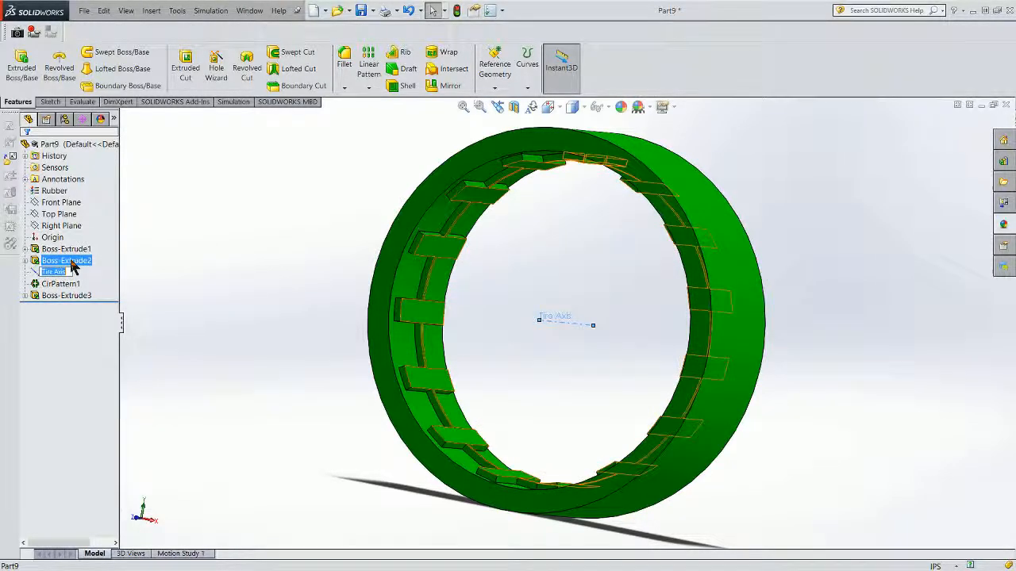
left_click(57, 273)
left_click(63, 259)
scroll(277, 267, "up", 3)
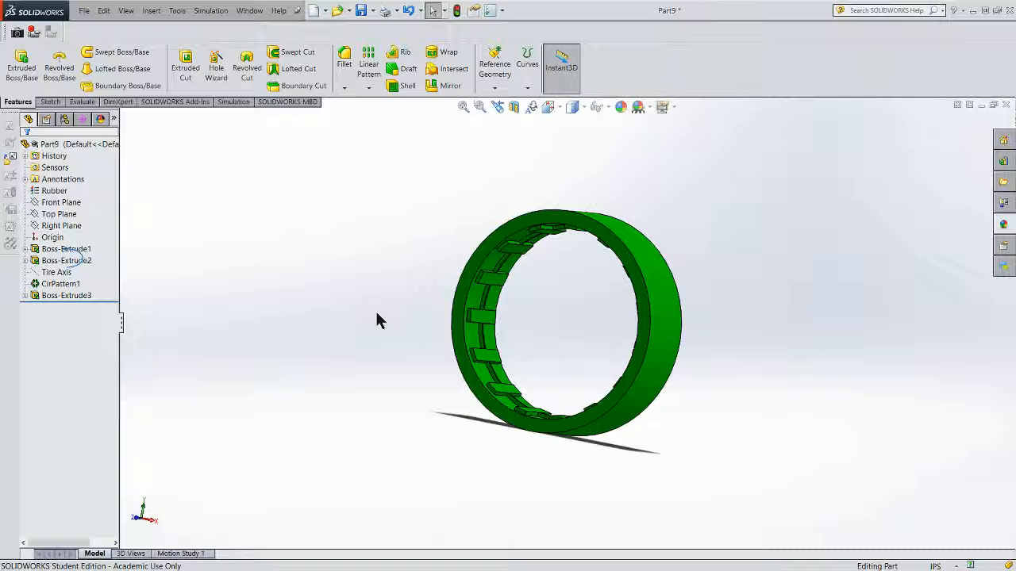
mouse_move(386, 319)
middle_mouse_down()
mouse_move(399, 341)
mouse_move(415, 329)
mouse_move(437, 354)
mouse_move(559, 305)
mouse_move(483, 374)
mouse_move(383, 337)
middle_mouse_up()
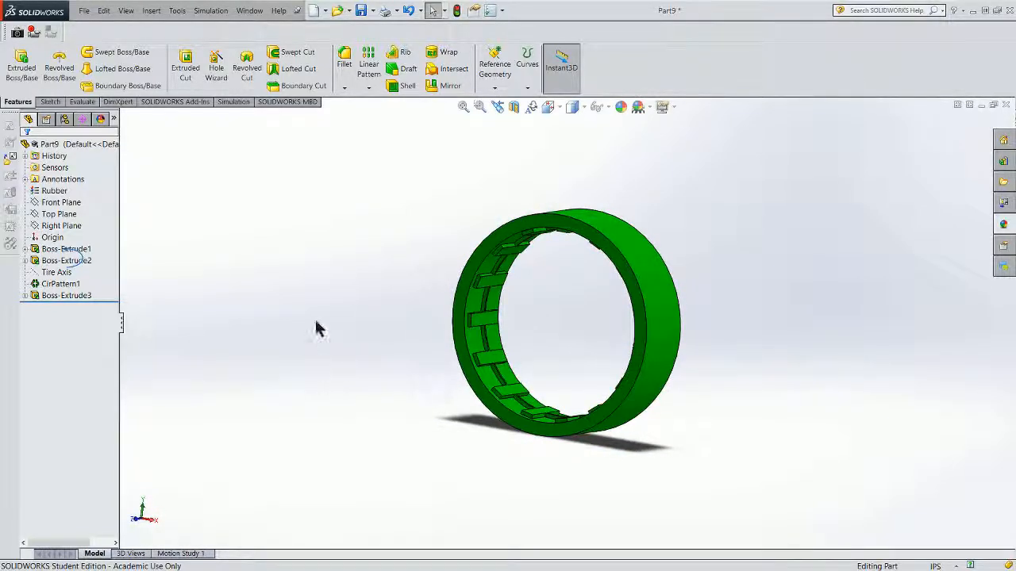